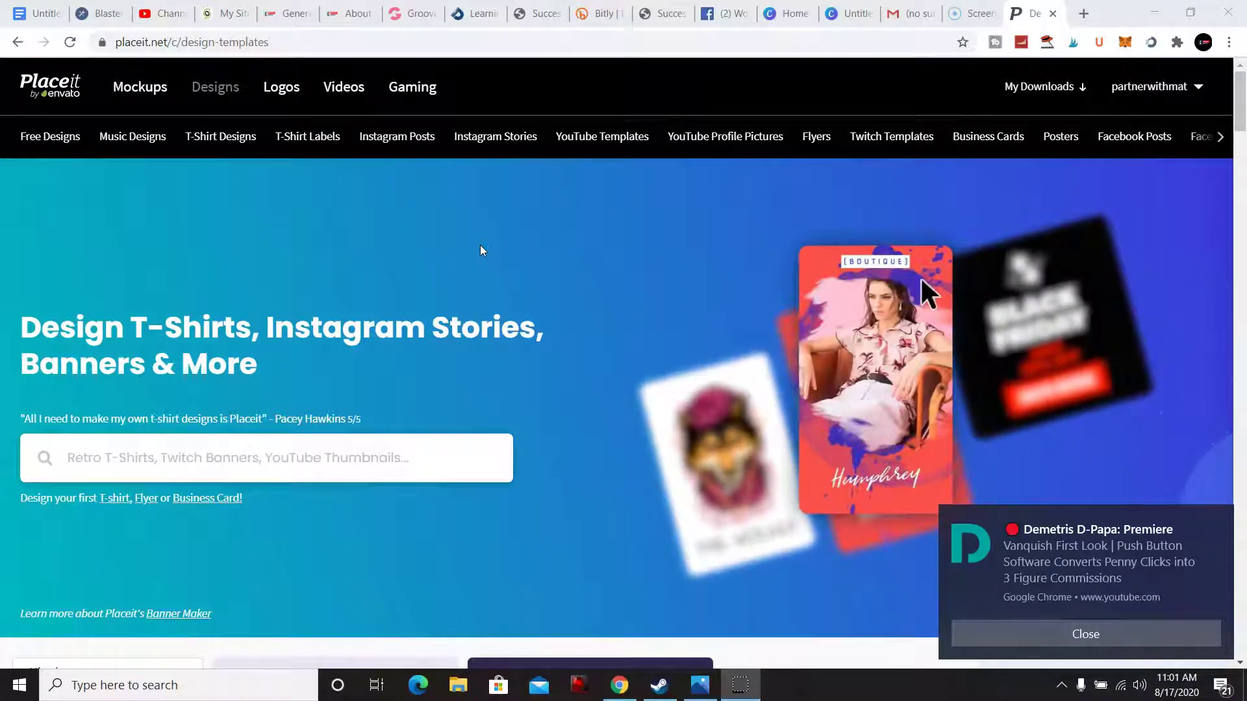
# Open the Sports Teams category of the logo templates
pyautogui.click(457, 228)
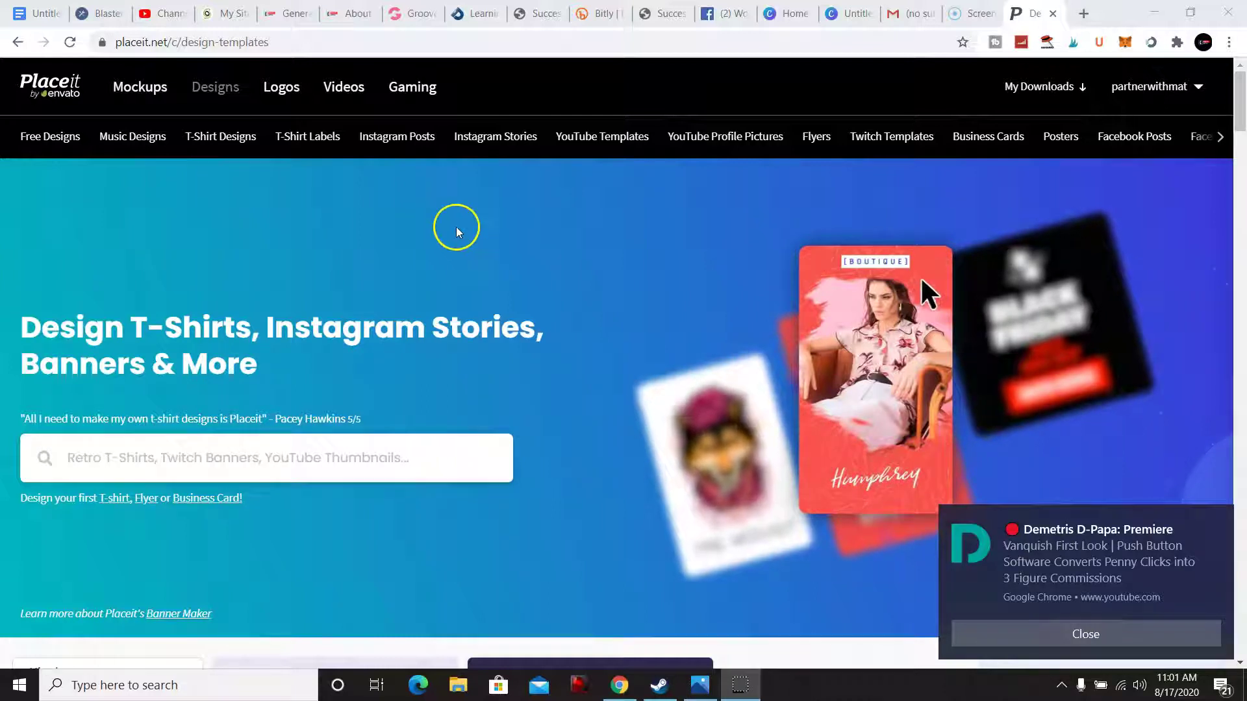
pyautogui.moveTo(282, 84)
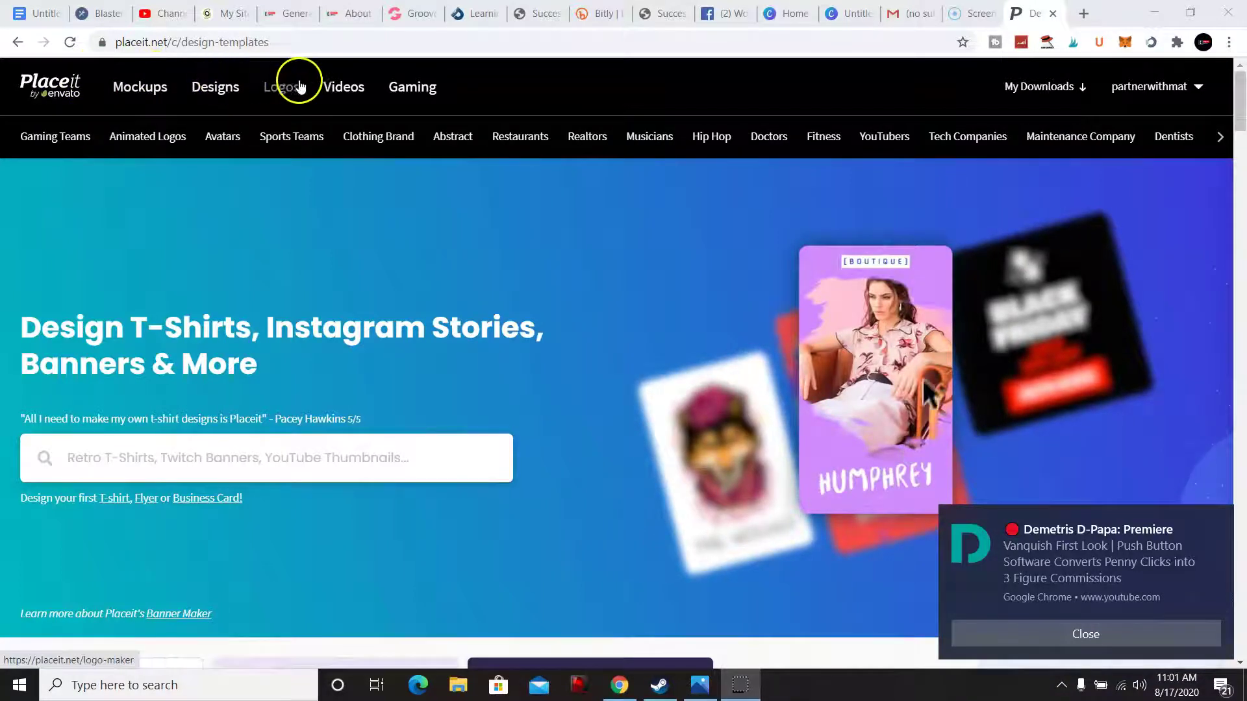
pyautogui.moveTo(419, 85)
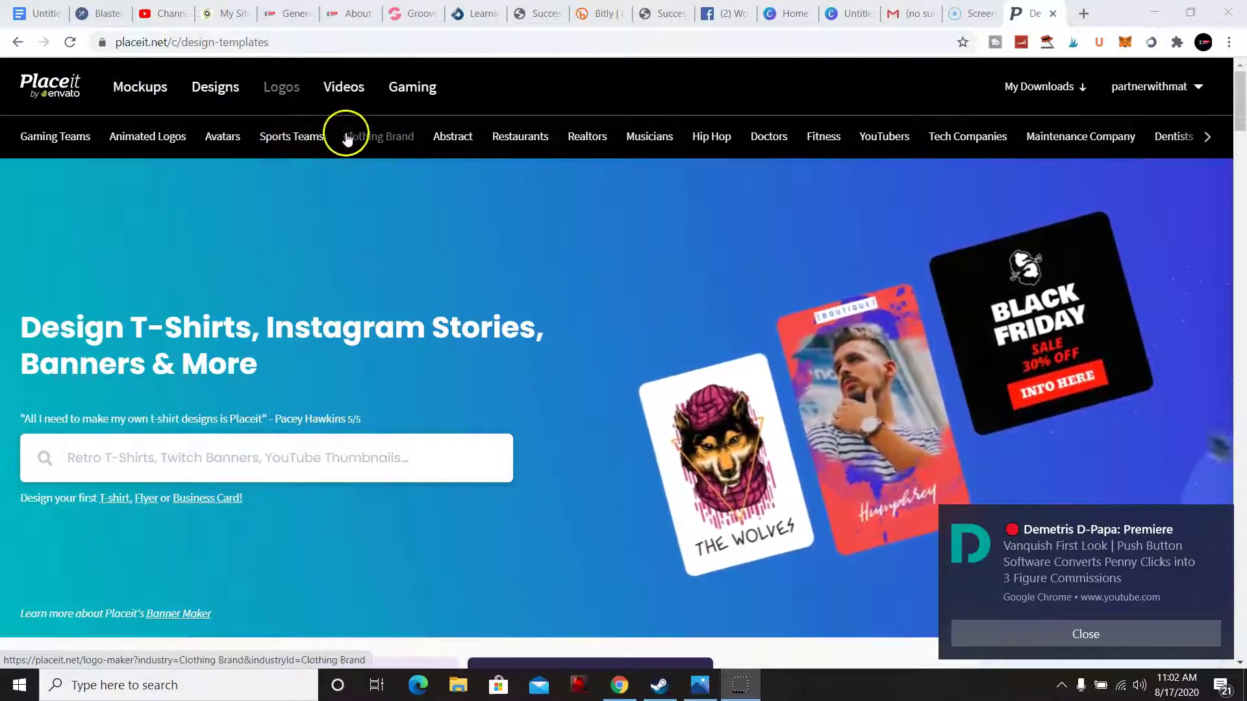
pyautogui.click(302, 138)
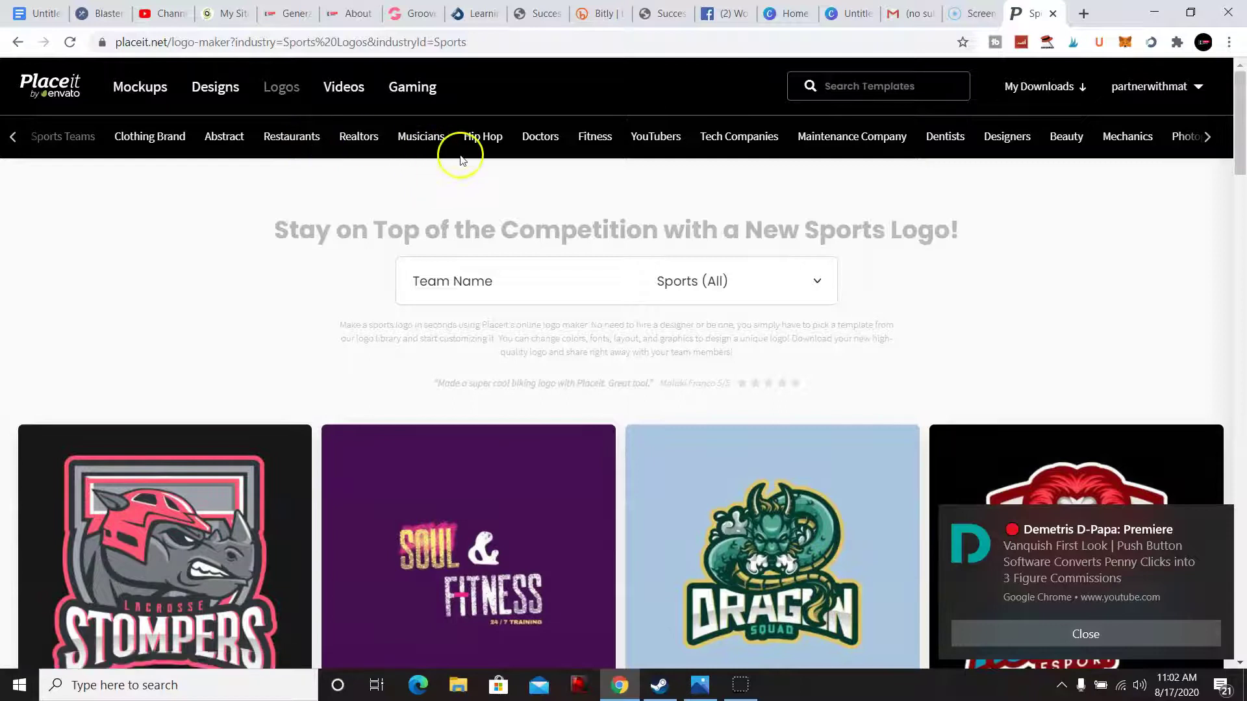
# Open the hockey team logo template featuring the aggressive rhino from the sports logo results
pyautogui.moveTo(1240, 96); pyautogui.dragTo(1222, 119)
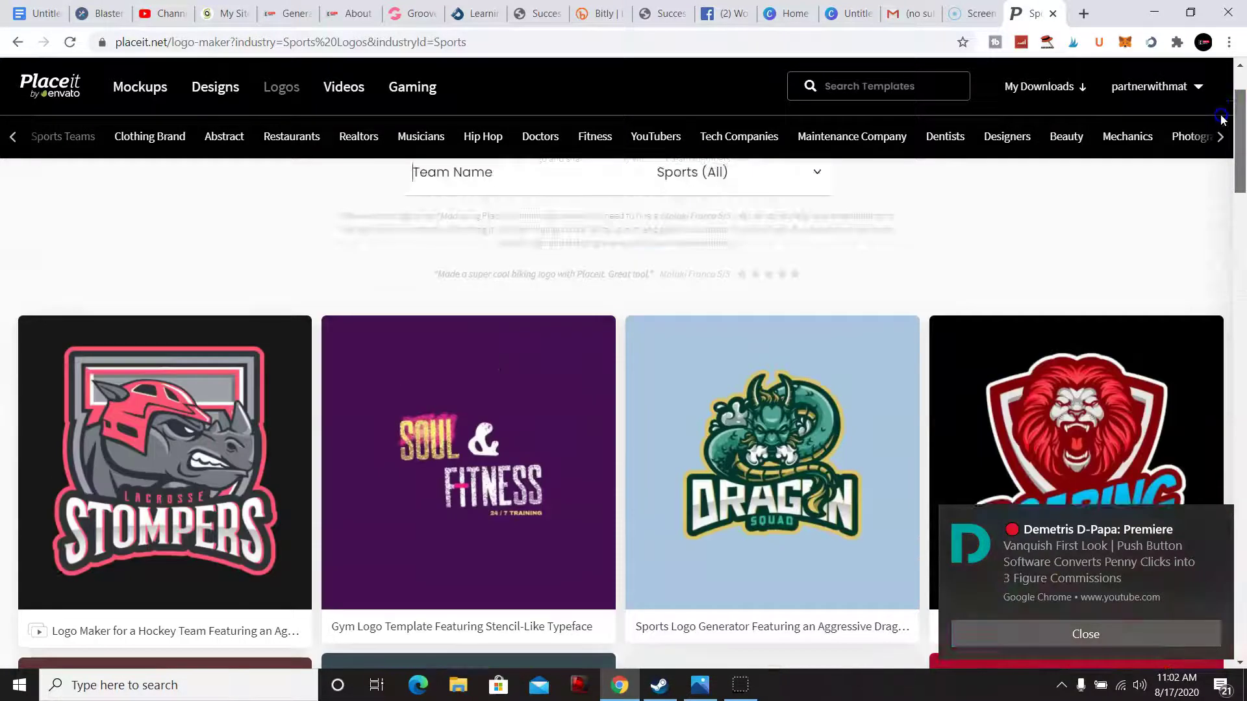
pyautogui.scroll(-1, 464, 357)
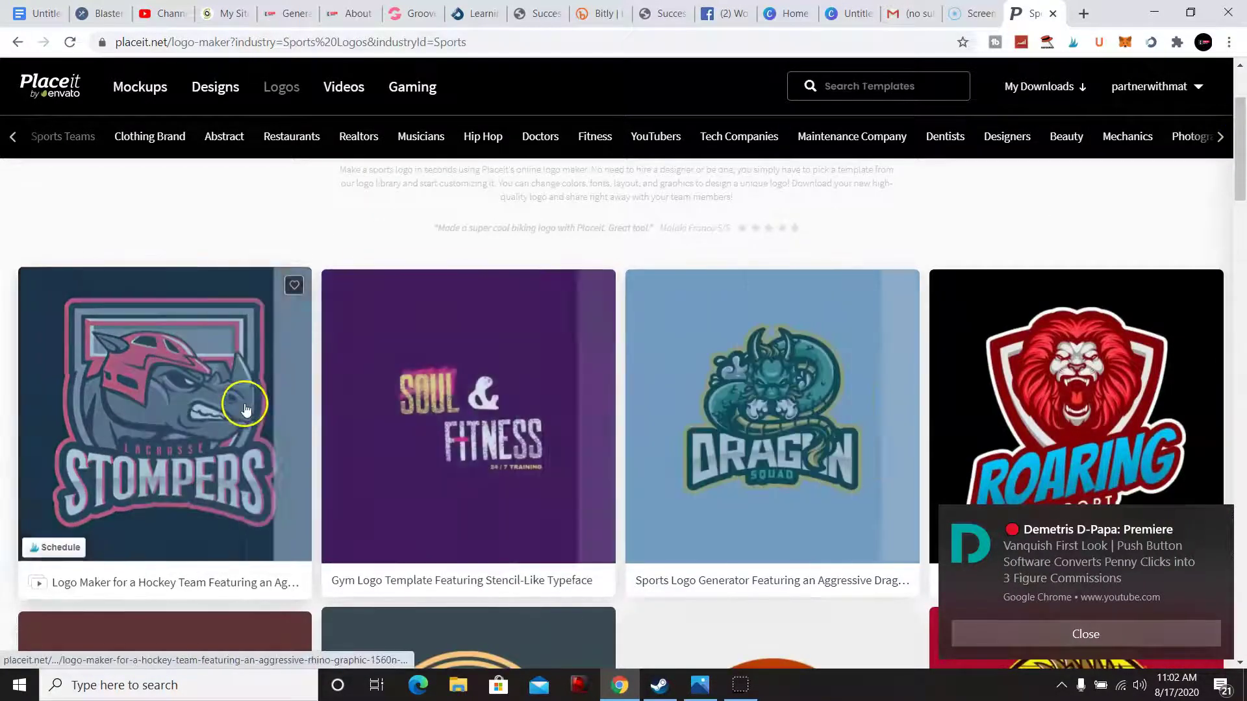
pyautogui.click(244, 407)
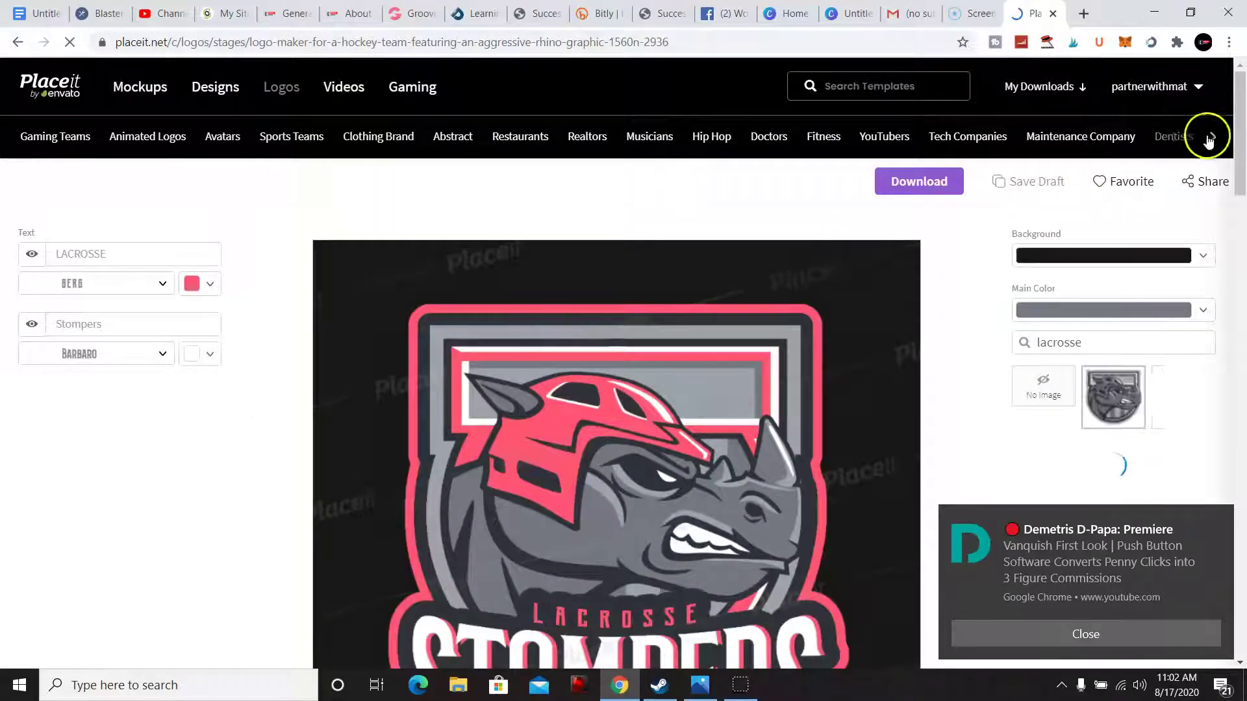
# Search the logo template's graphics for Football in place of lacrosse
pyautogui.scroll(-1, 1241, 123)
pyautogui.moveTo(1242, 124); pyautogui.dragTo(1243, 176)
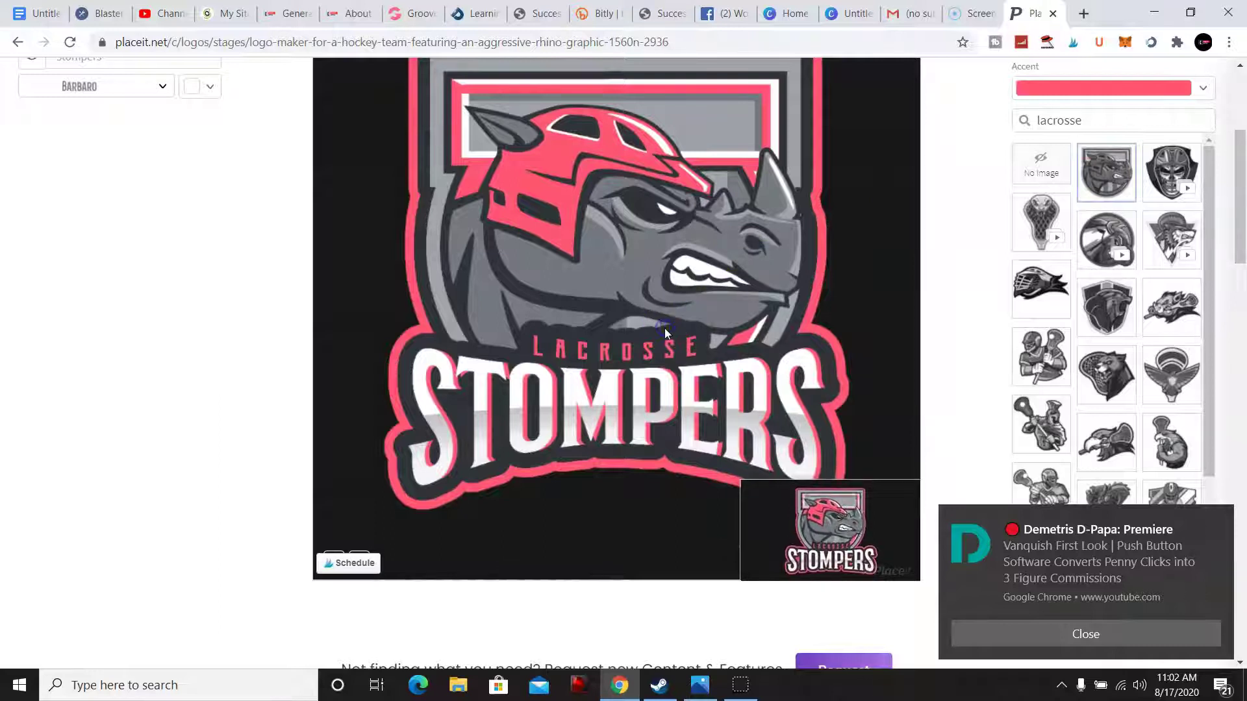
pyautogui.moveTo(1239, 195)
pyautogui.mouseDown()
pyautogui.moveTo(1239, 146)
pyautogui.moveTo(1243, 218)
pyautogui.mouseUp()
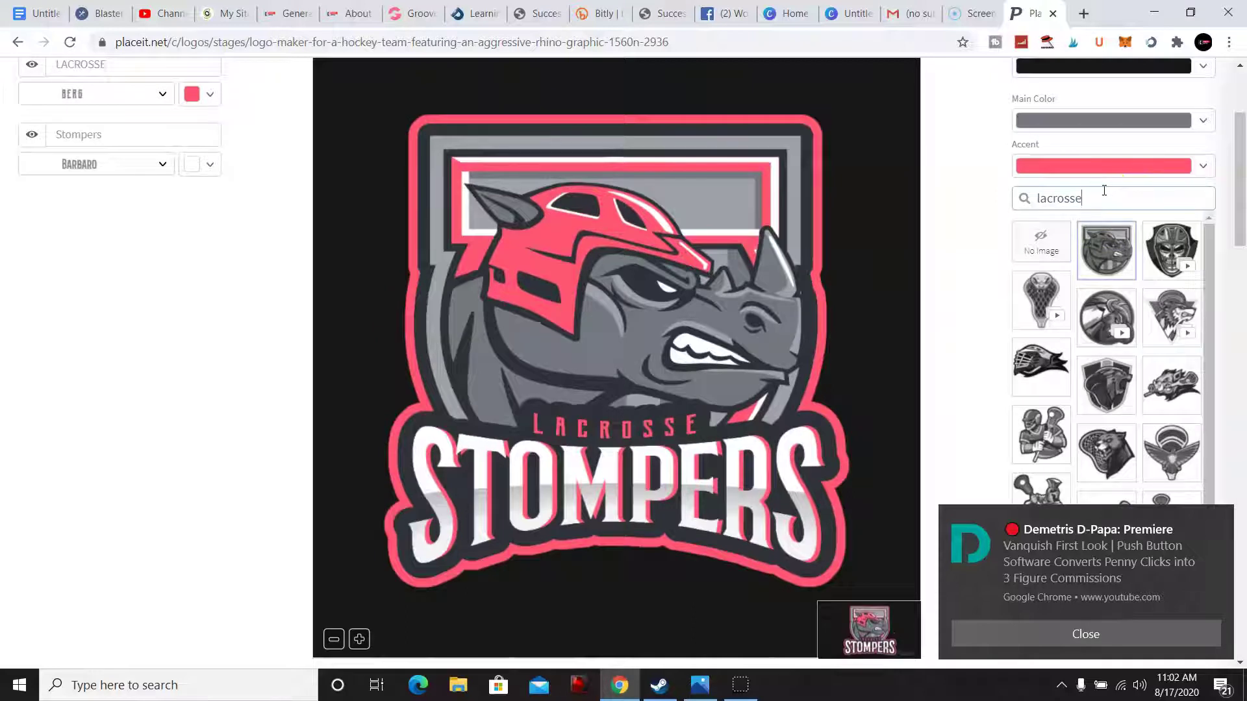
pyautogui.click(1203, 192)
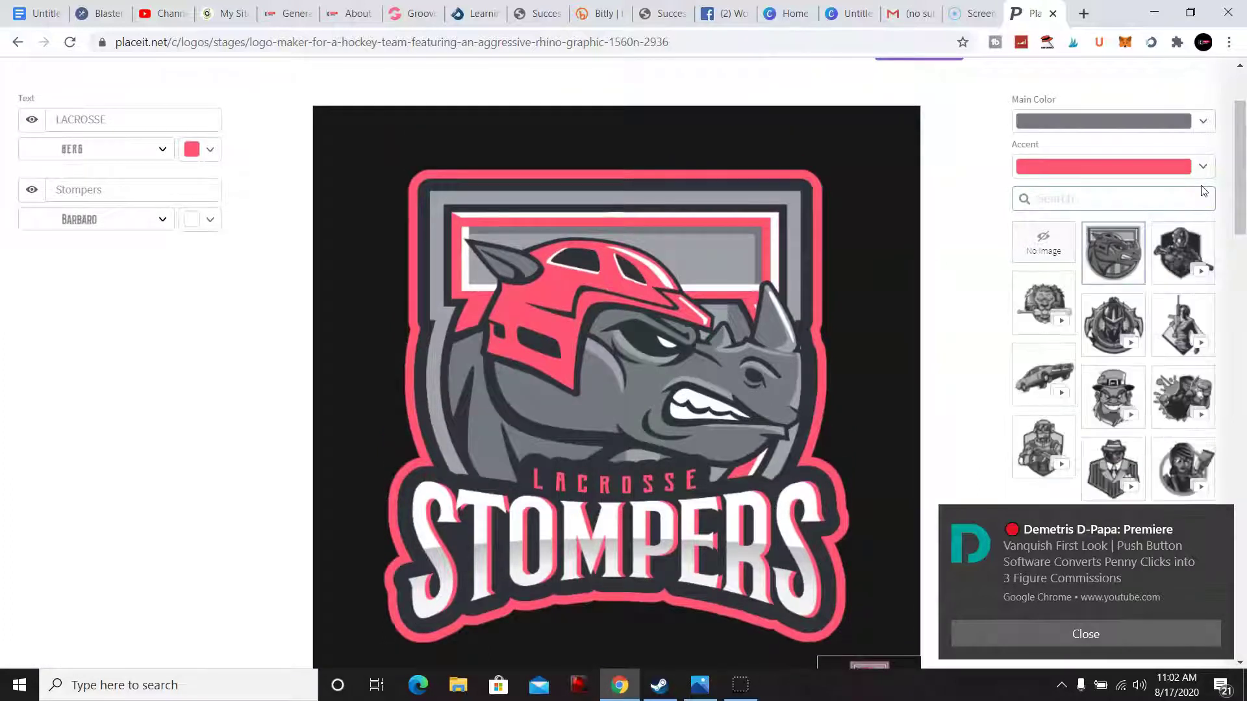
pyautogui.write('Fo')
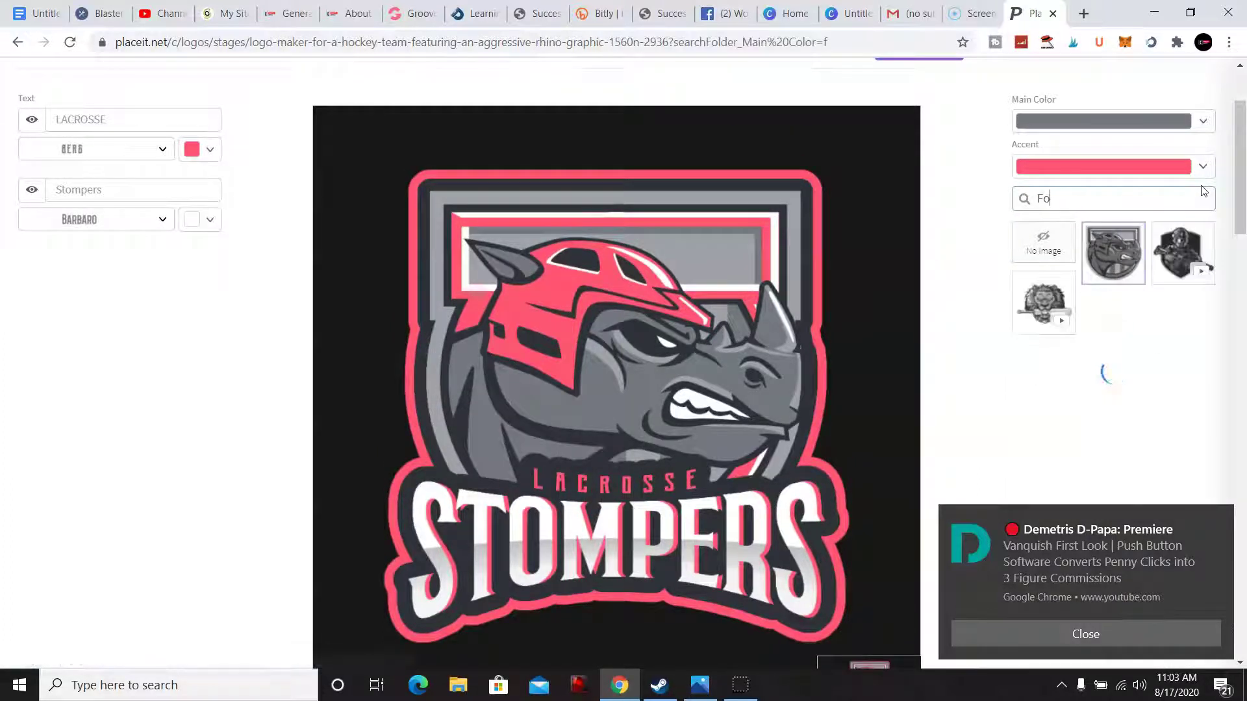
pyautogui.write('otball')
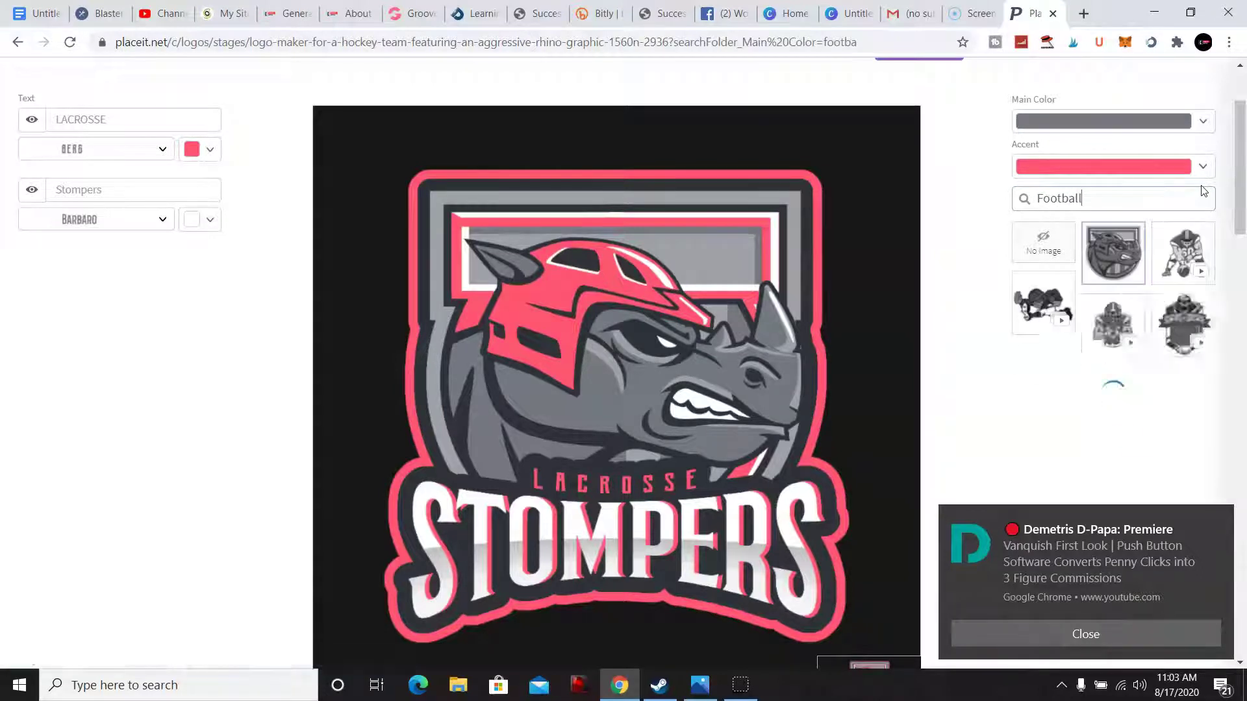
pyautogui.click(1050, 204)
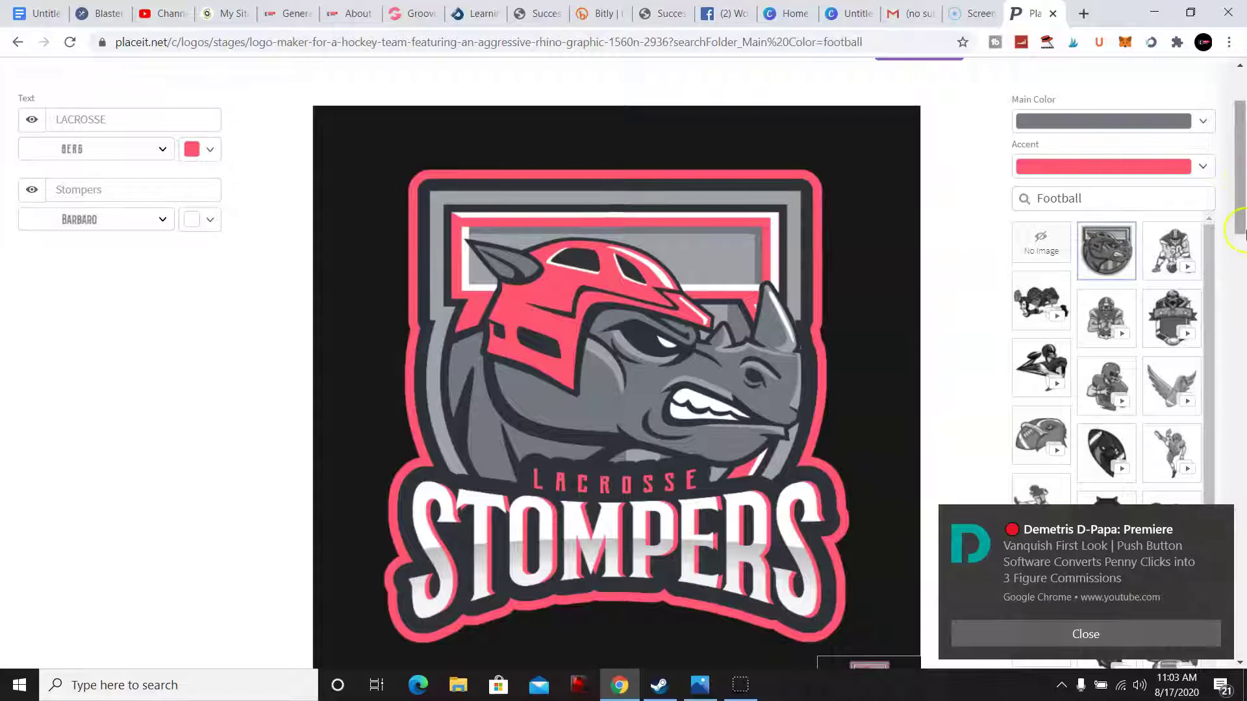
# Replace the rhino graphic with the helmeted football player holding the ball back to throw
pyautogui.moveTo(1242, 232); pyautogui.dragTo(1243, 227)
pyautogui.moveTo(1244, 173)
pyautogui.mouseDown()
pyautogui.moveTo(1243, 235)
pyautogui.moveTo(1241, 174)
pyautogui.mouseUp()
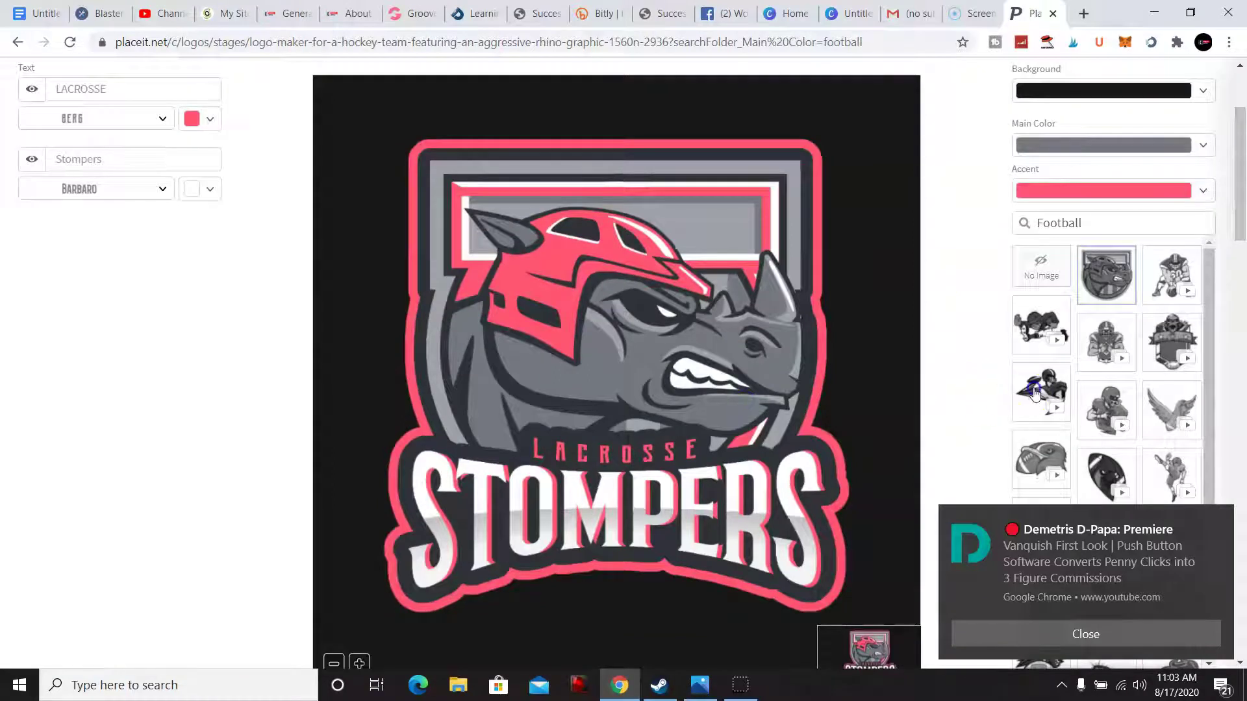
pyautogui.click(1035, 393)
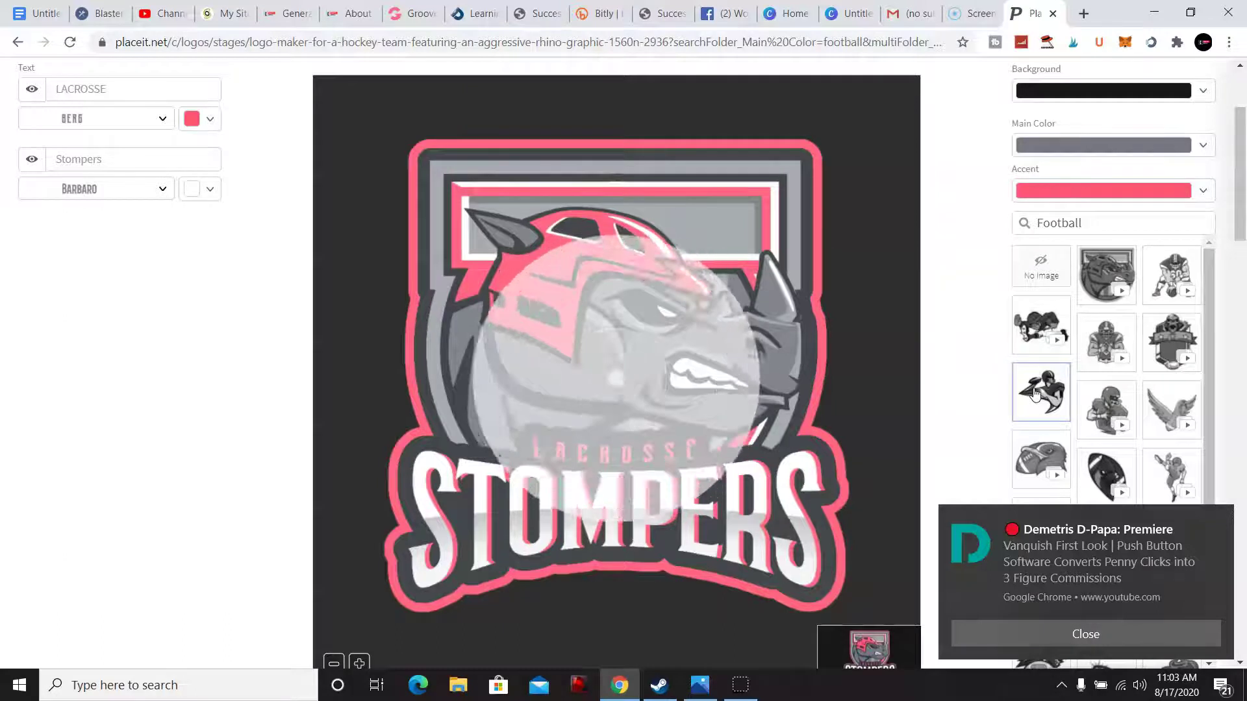
pyautogui.click(1194, 272)
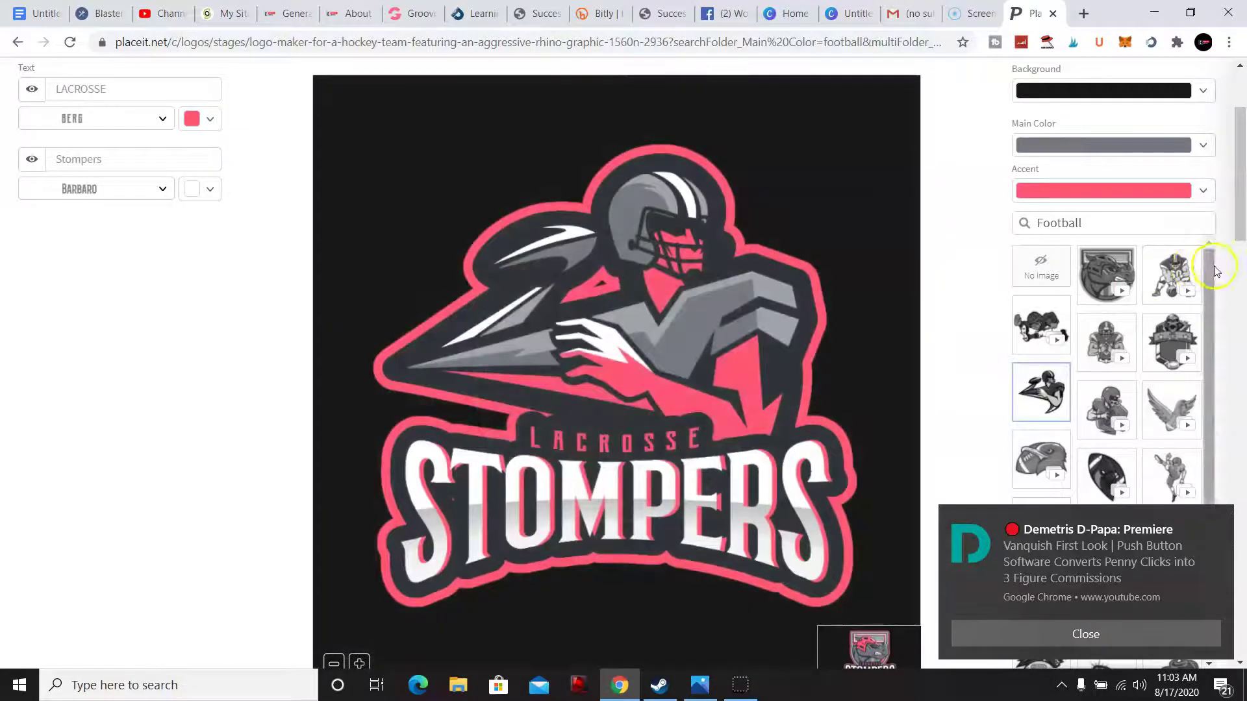
# Change the logo's upper text line from LACROSSE to Football
pyautogui.moveTo(1242, 203); pyautogui.dragTo(817, 83)
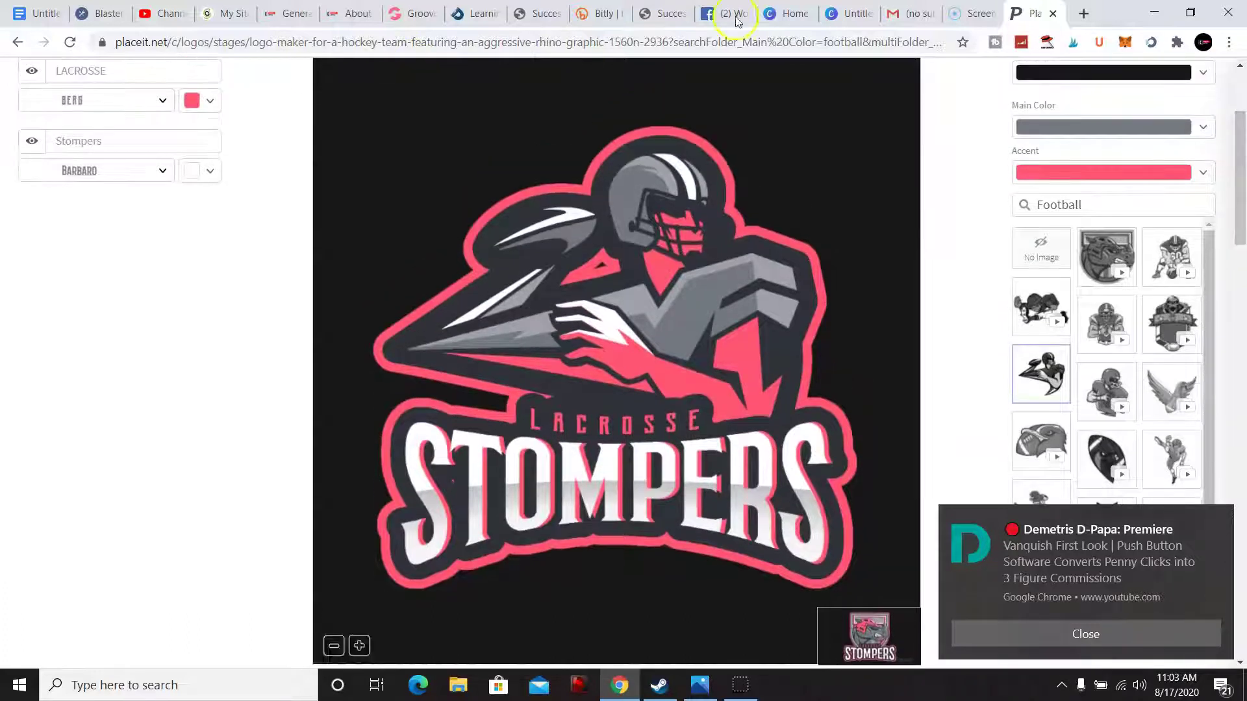
pyautogui.scroll(2, 1227, 169)
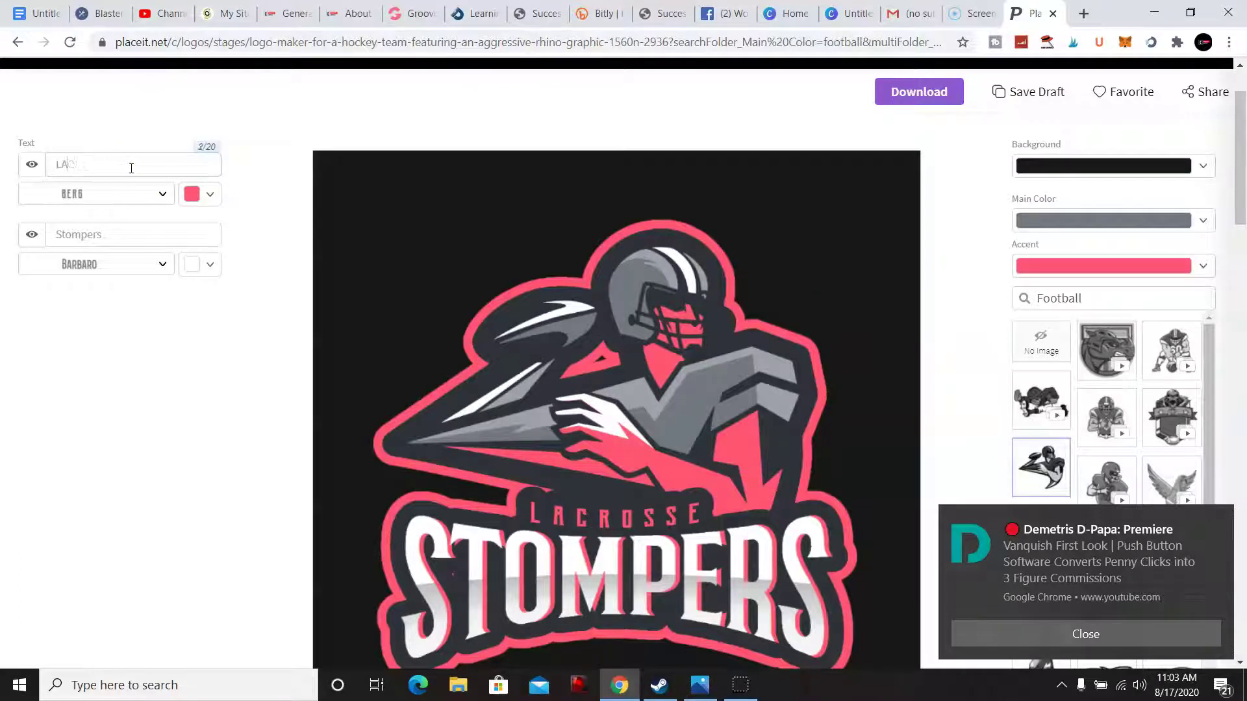
pyautogui.write('Footb')
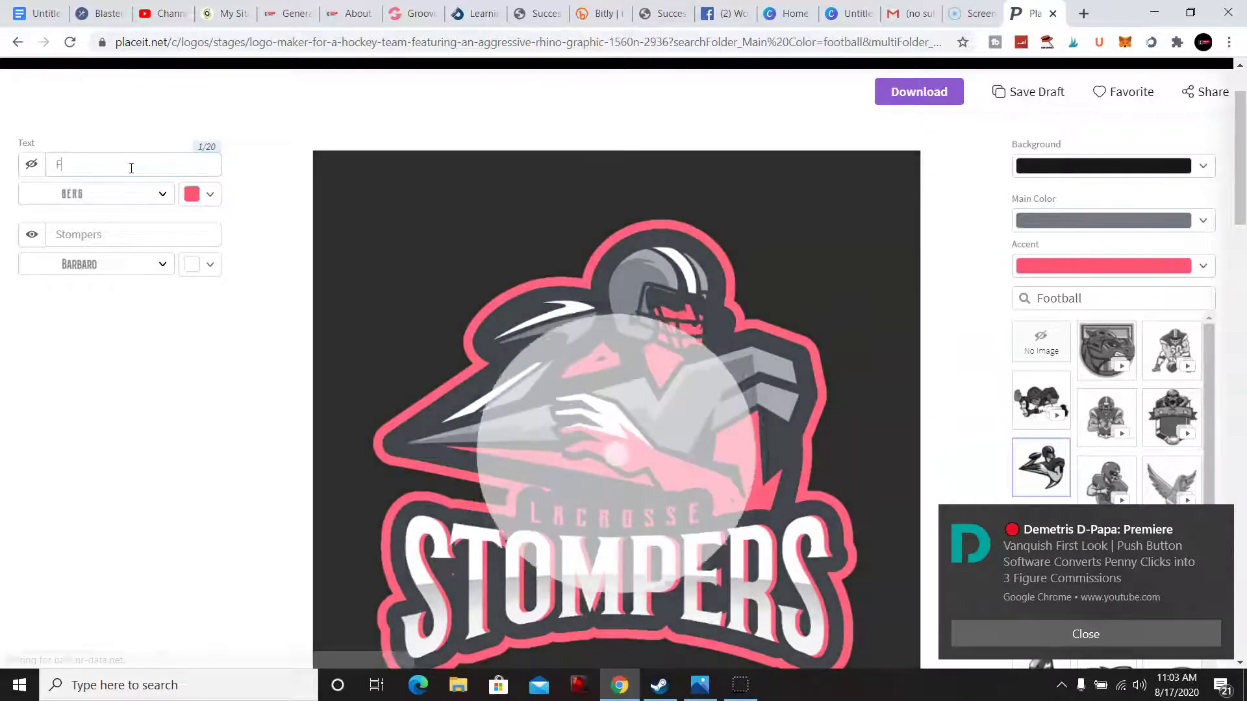
pyautogui.write('all')
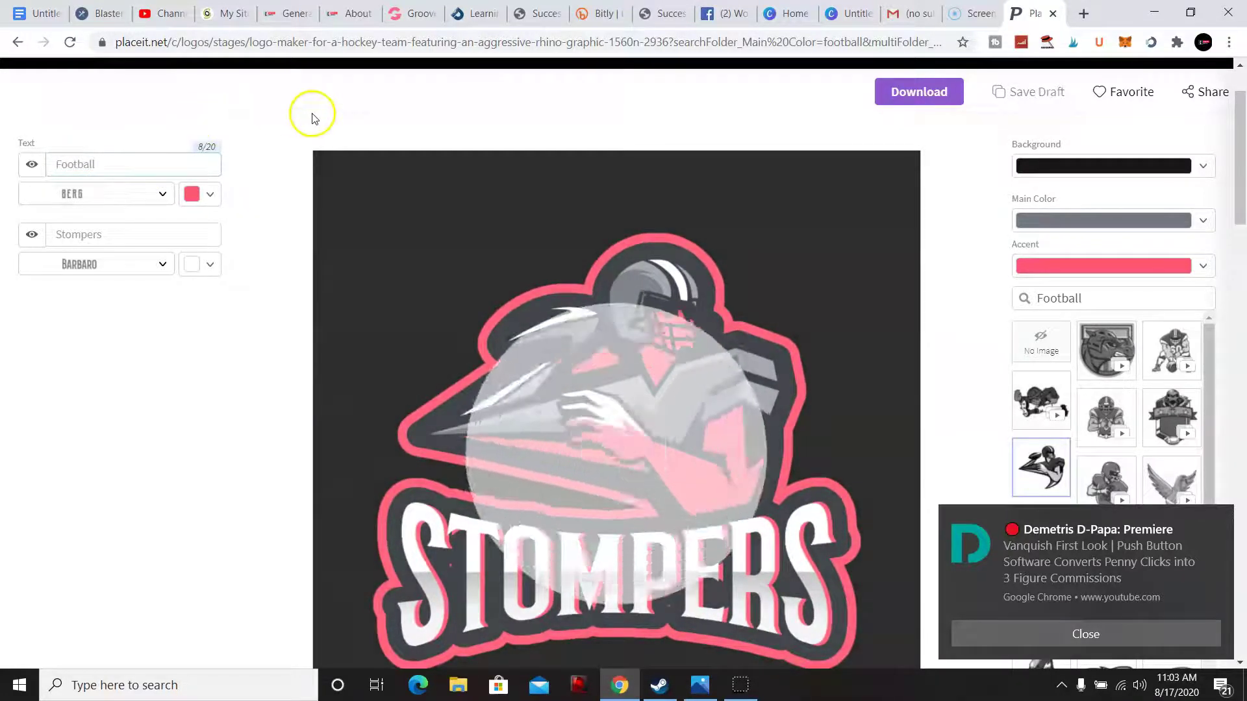
# Set the logo's accent color to light blue and dismiss the desktop notification
pyautogui.moveTo(1243, 113)
pyautogui.mouseDown()
pyautogui.moveTo(1242, 148)
pyautogui.moveTo(1239, 123)
pyautogui.mouseUp()
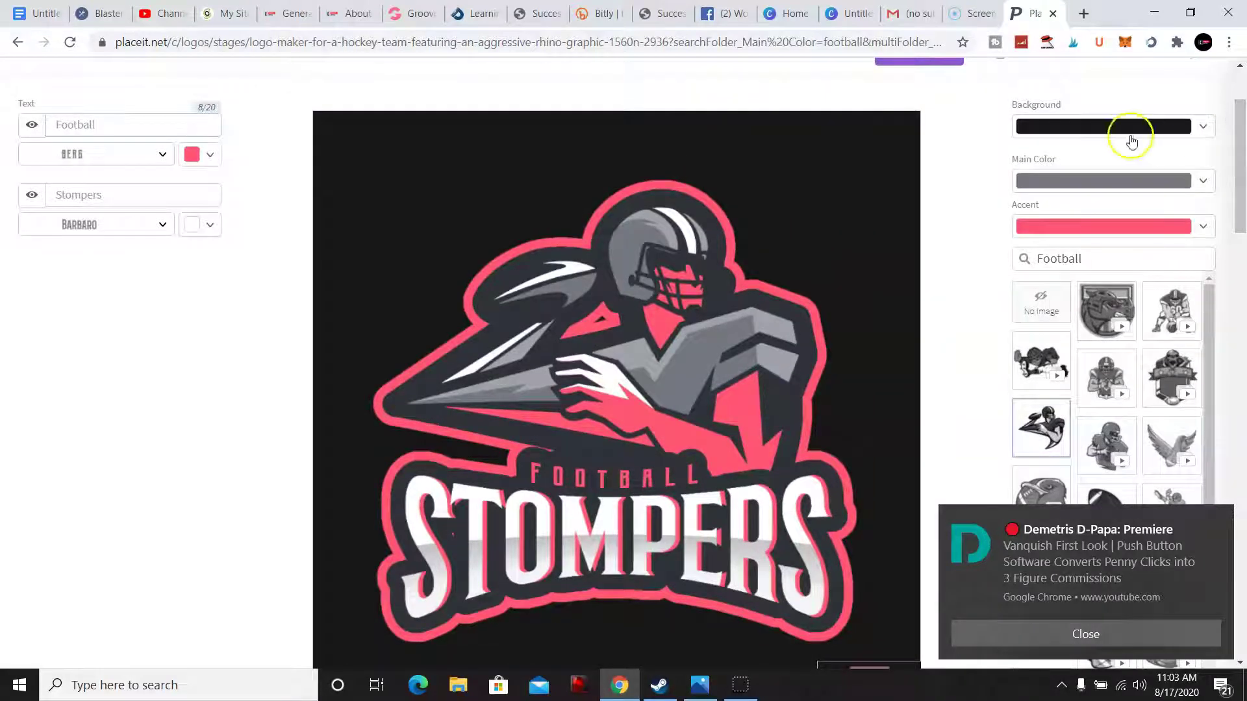
pyautogui.click(1112, 236)
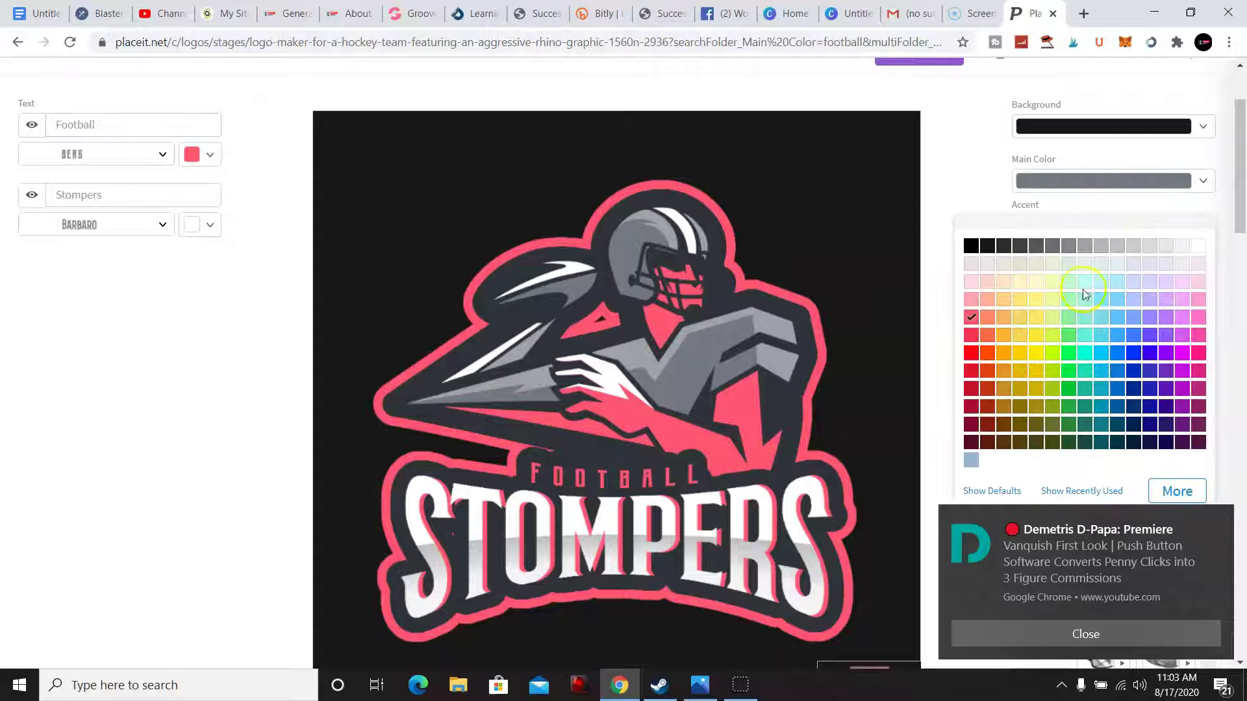
pyautogui.click(1118, 320)
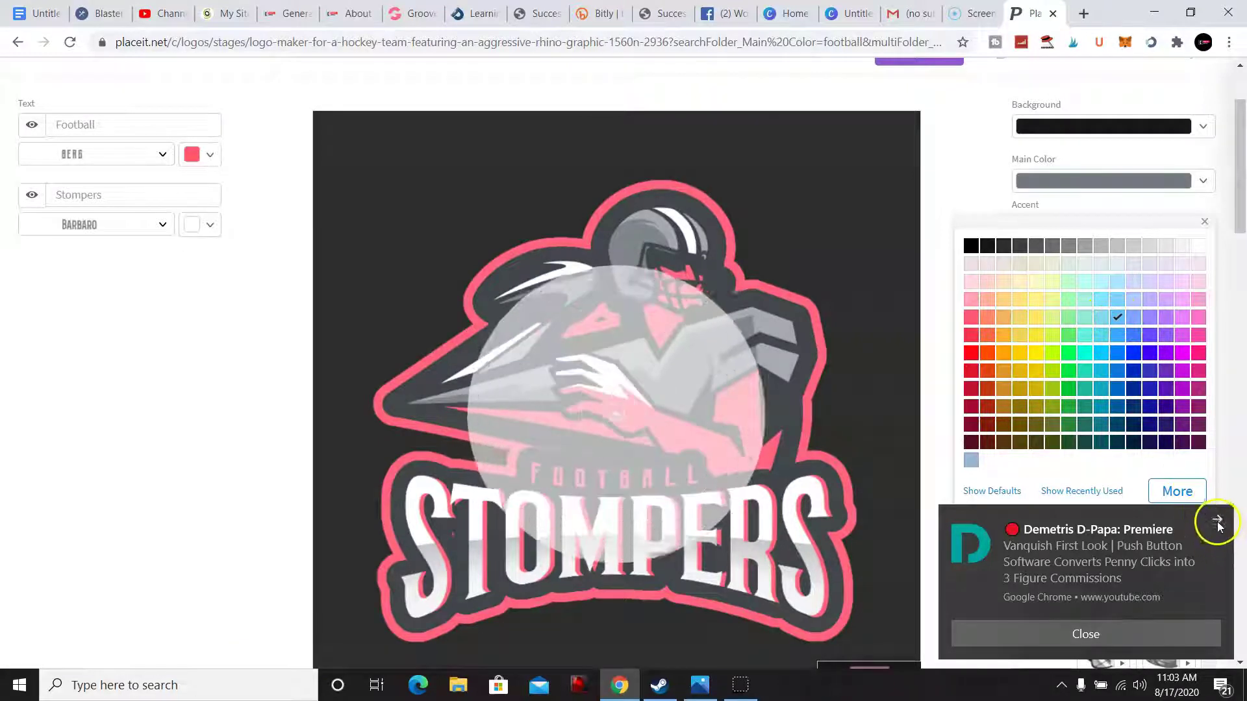
pyautogui.click(1217, 522)
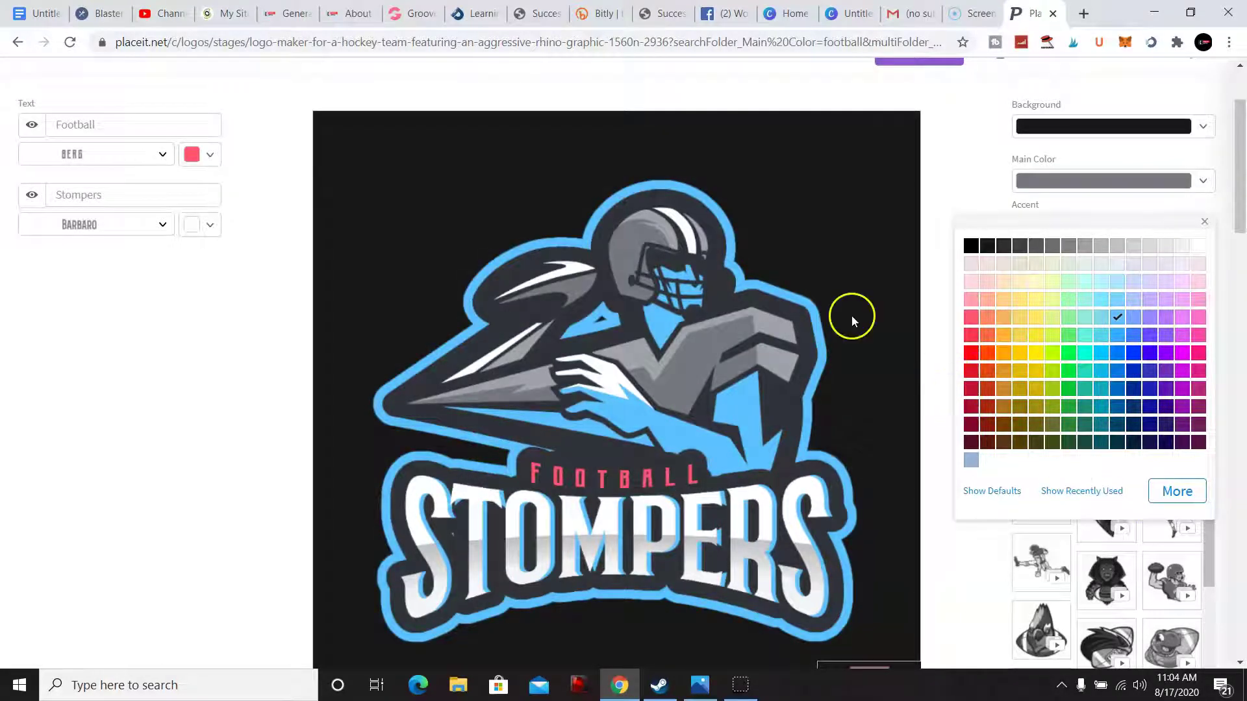
# Set the color of the Football text line to light blue, matching the accent
pyautogui.click(201, 156)
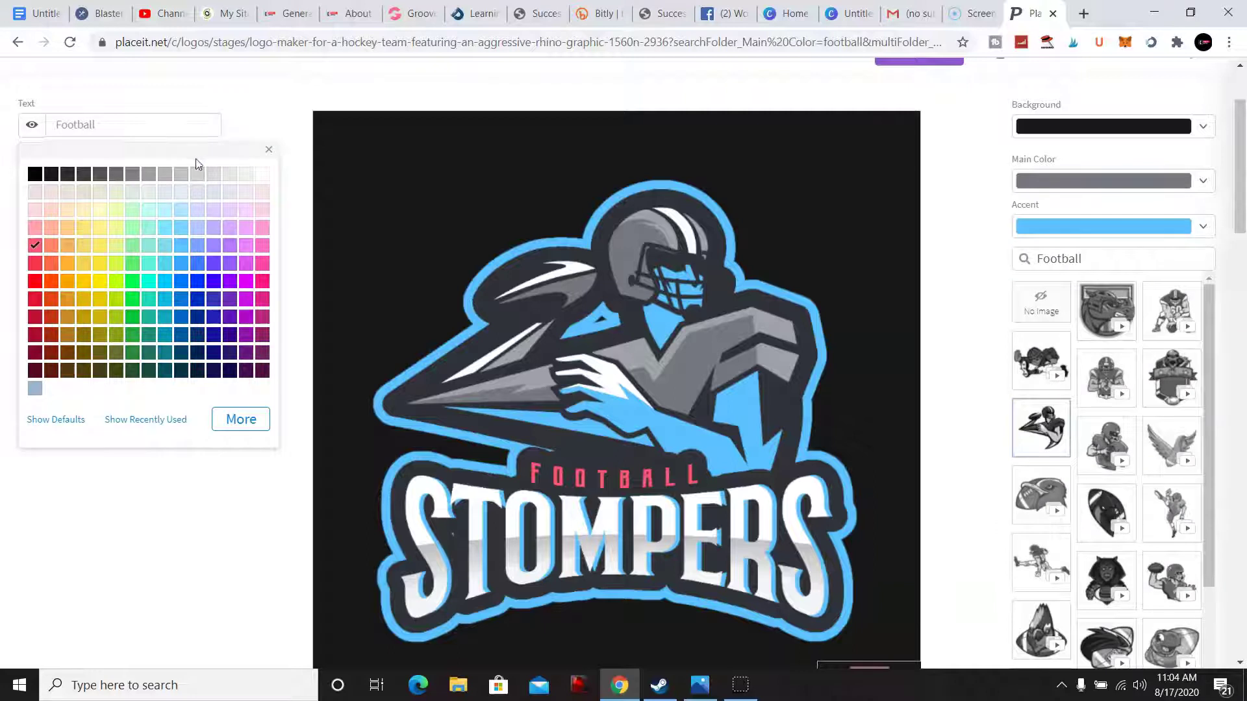
pyautogui.click(184, 229)
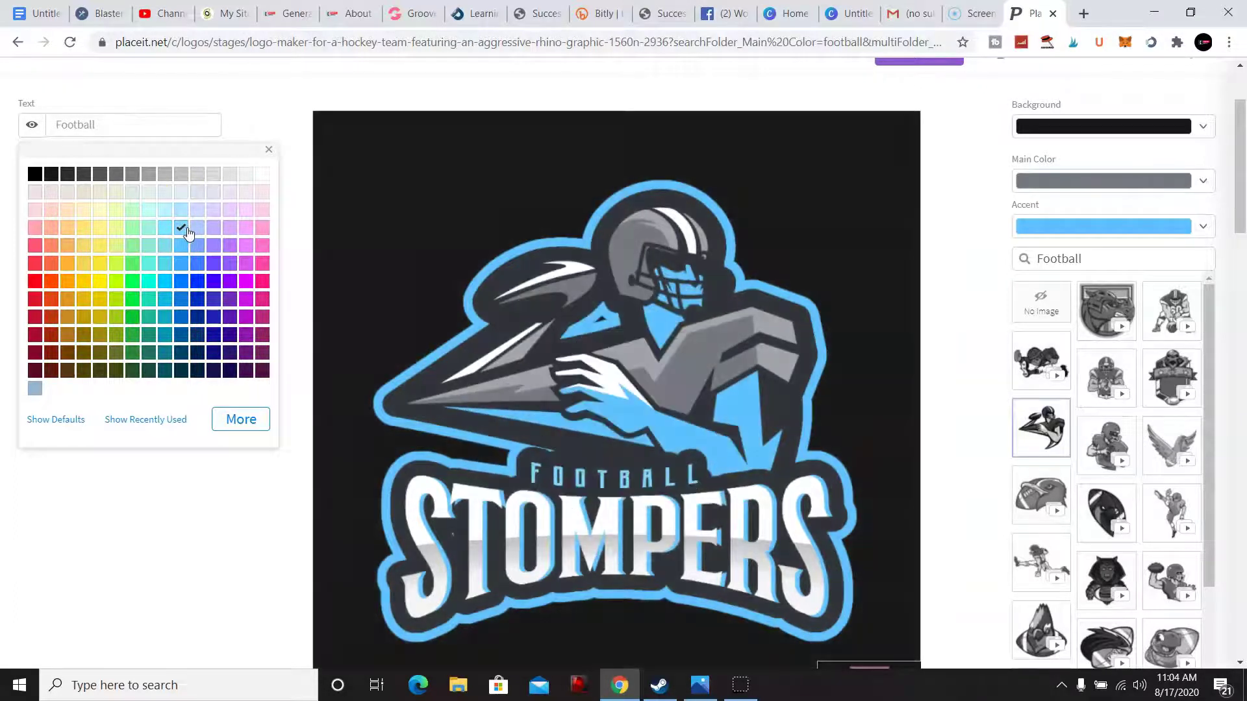
pyautogui.click(293, 78)
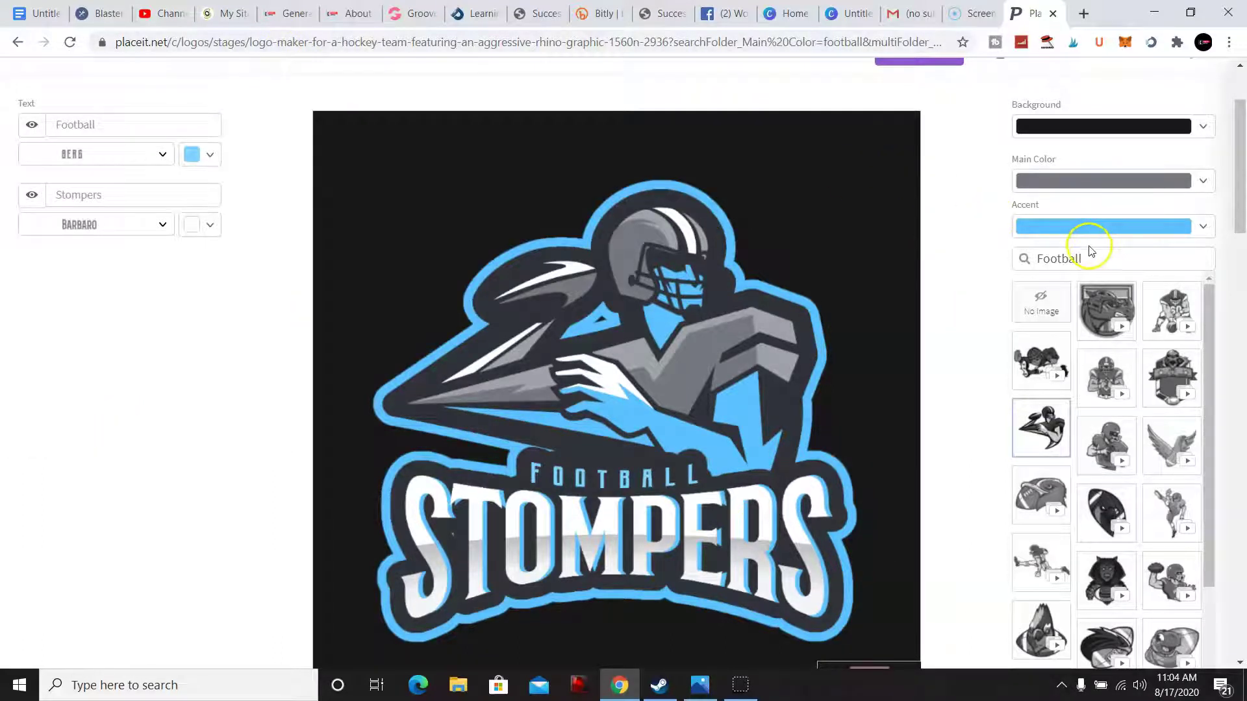
# Replace the logo graphic with the crouching football player wearing number 60
pyautogui.moveTo(1241, 199); pyautogui.dragTo(1242, 82)
pyautogui.moveTo(1242, 140); pyautogui.dragTo(1229, 229)
pyautogui.click(1172, 269)
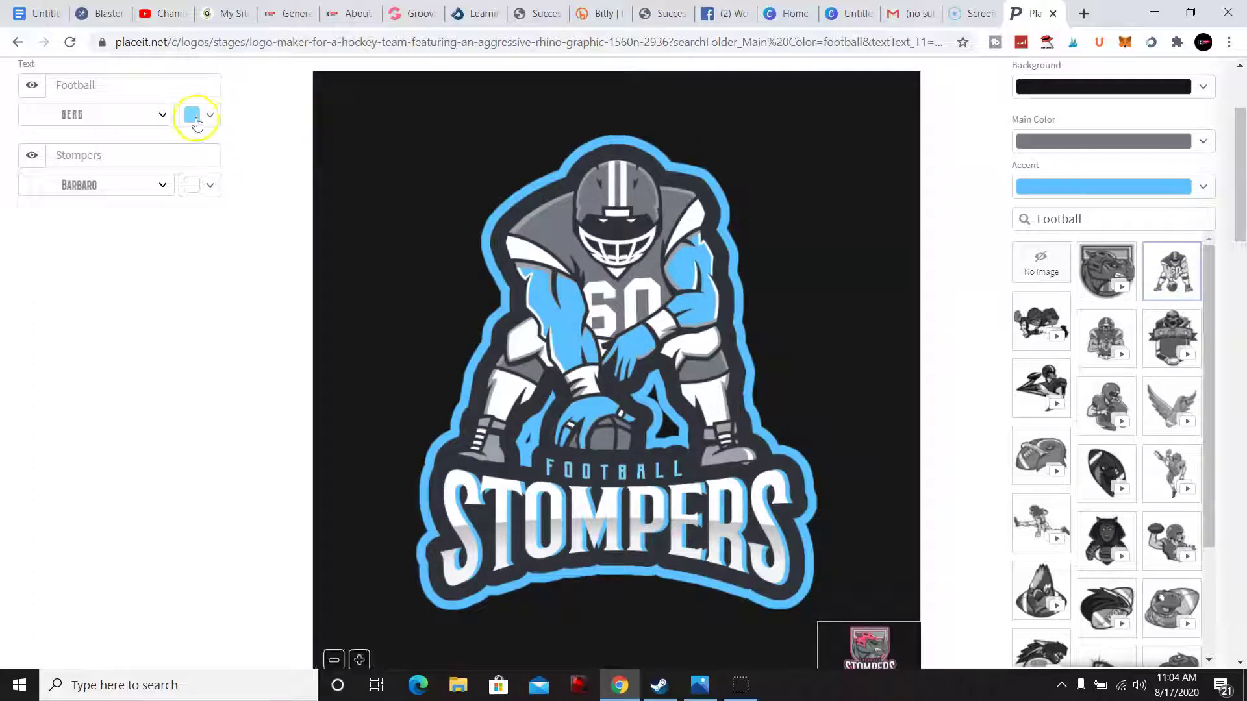
# Check the suggested fonts for the Football line, and replace the Stompers text with "El paso"
pyautogui.click(133, 117)
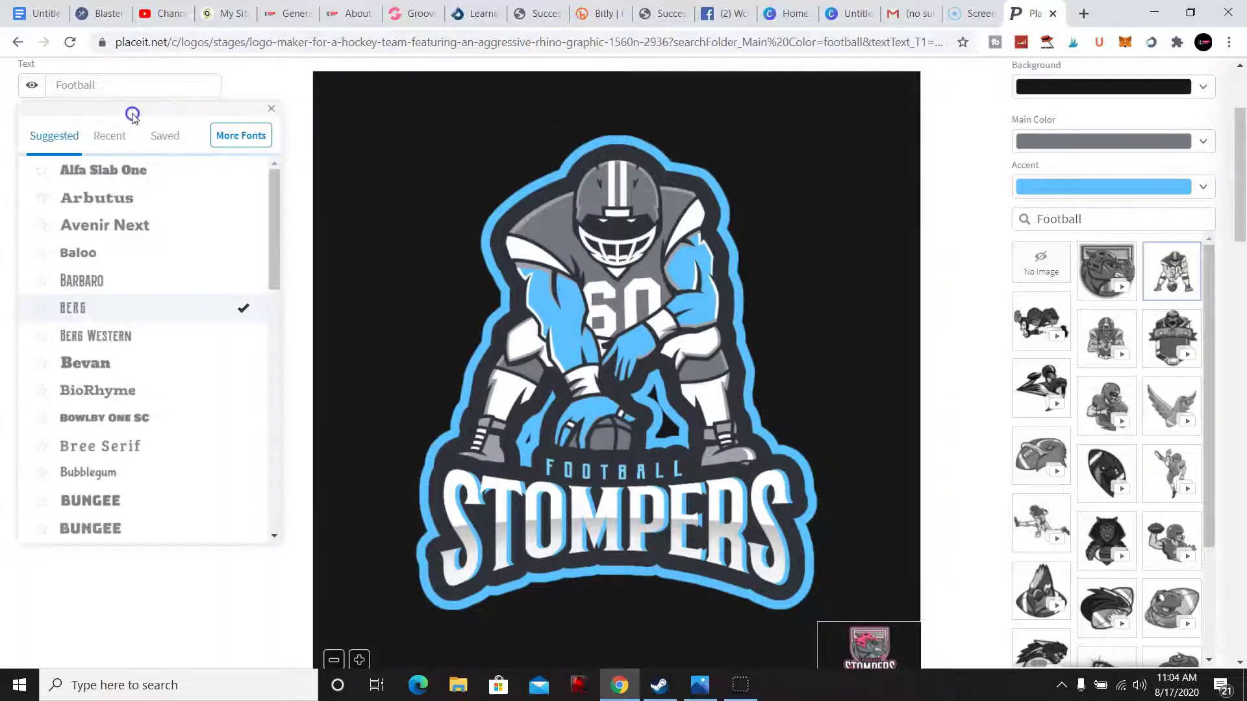
pyautogui.click(272, 108)
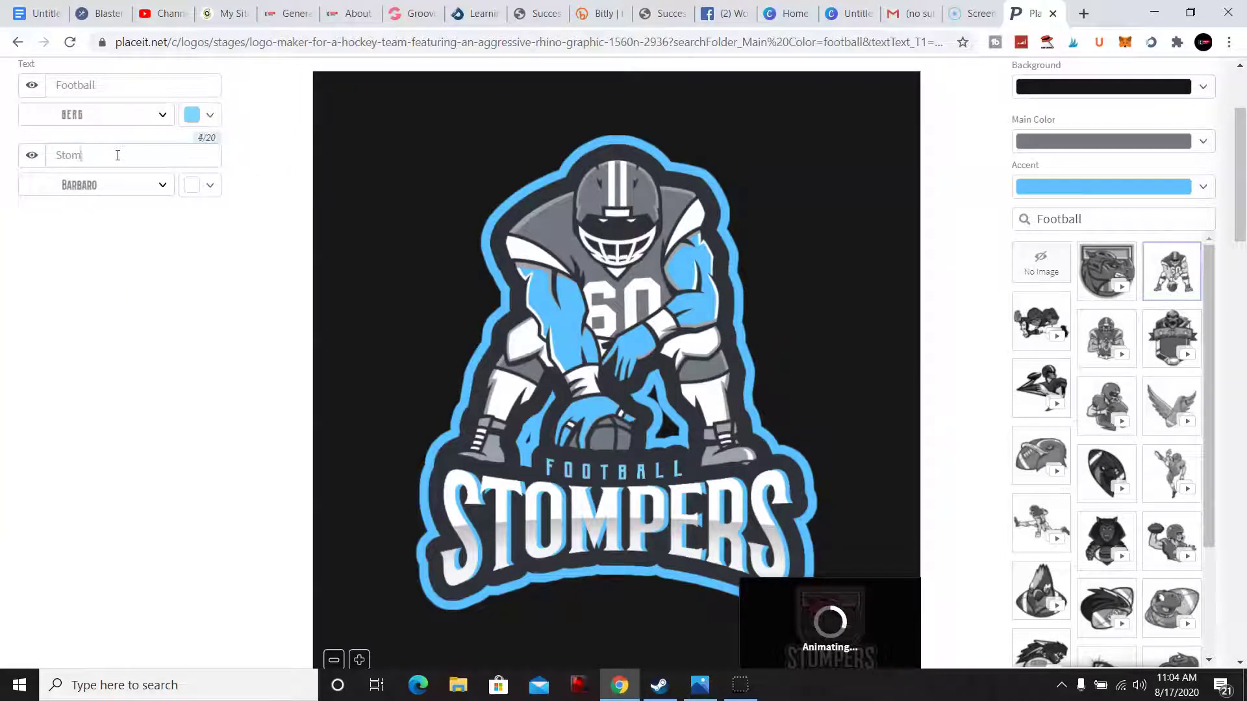
pyautogui.write('El pas')
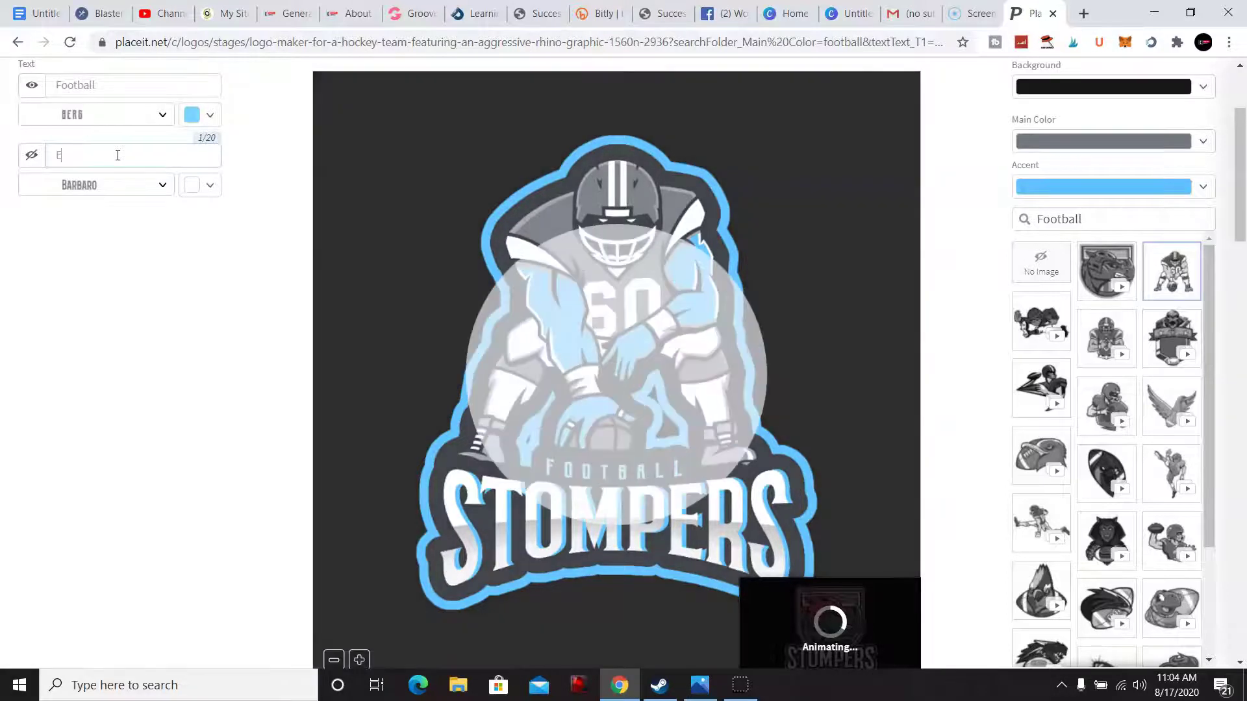
pyautogui.write('o')
pyautogui.click(67, 214)
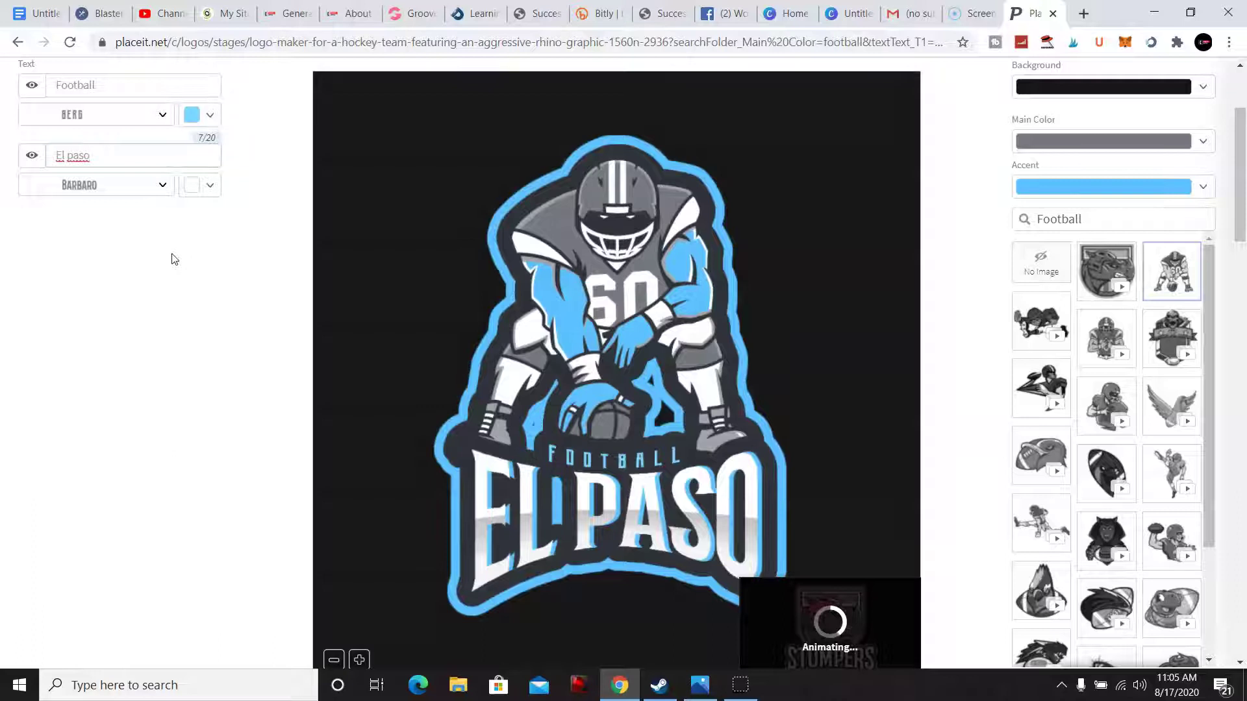
# Replace the "El paso" text in the second line with "storm troopers"
pyautogui.click(139, 148)
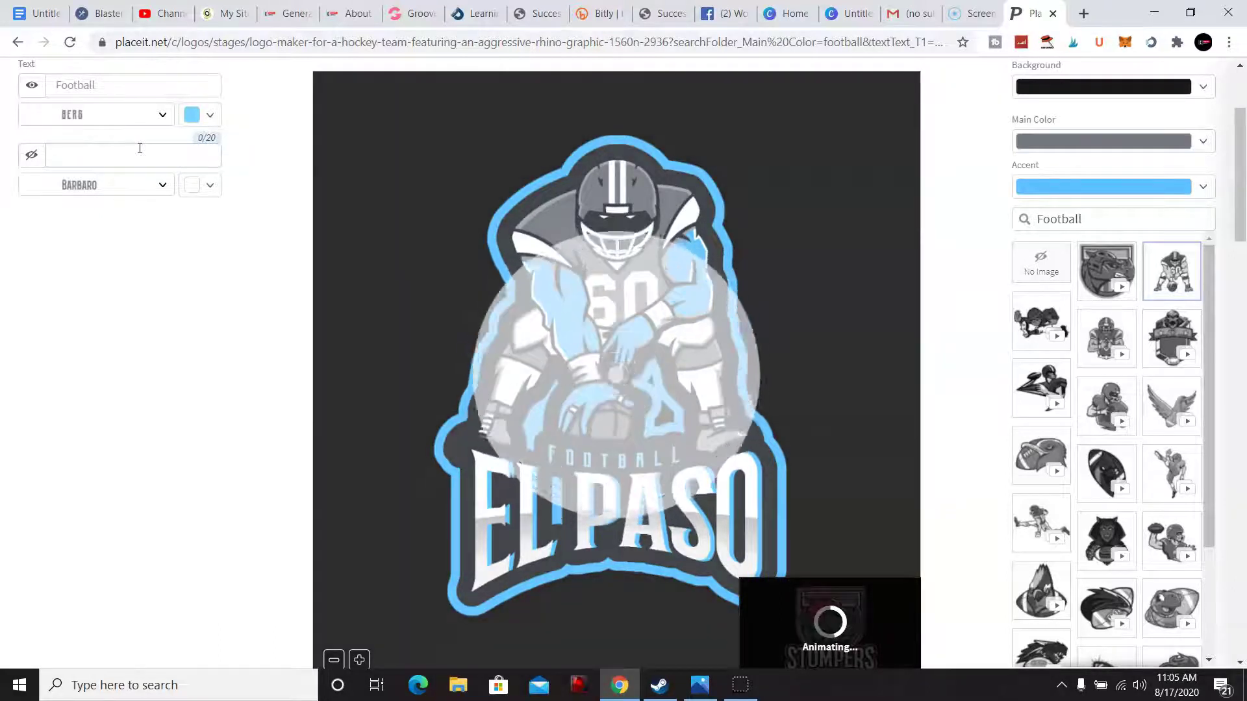
pyautogui.write('sto')
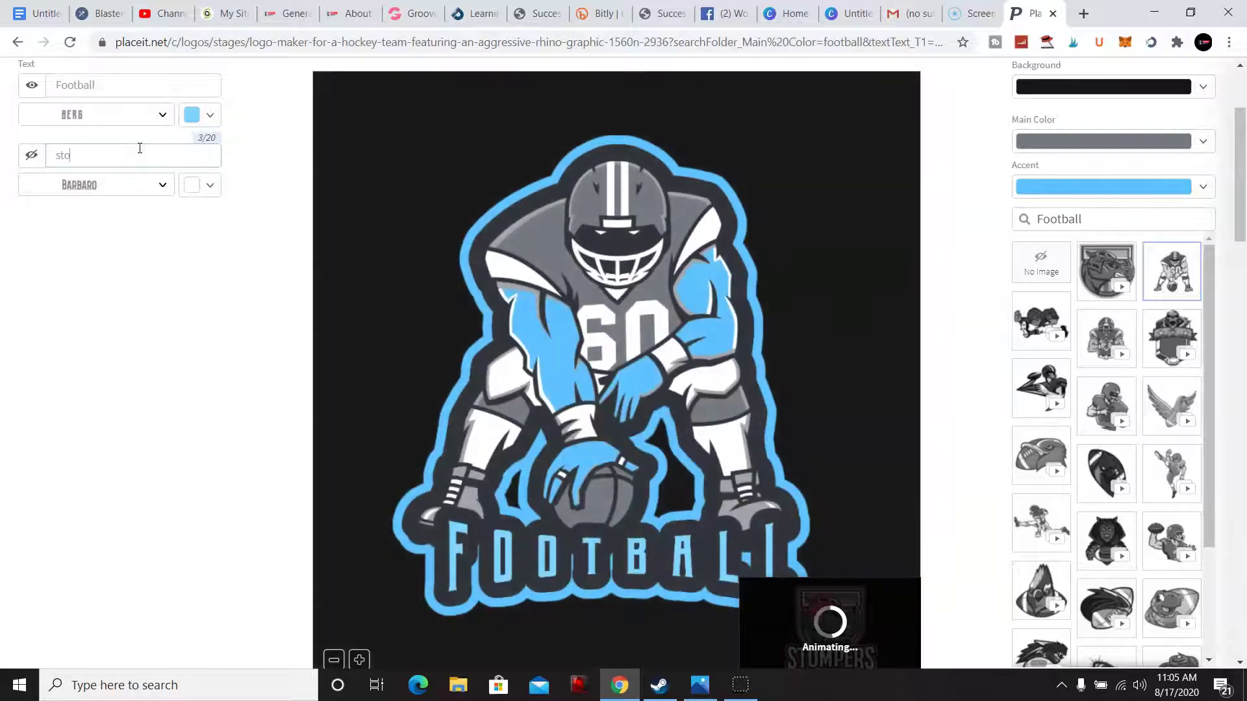
pyautogui.write('rm tro')
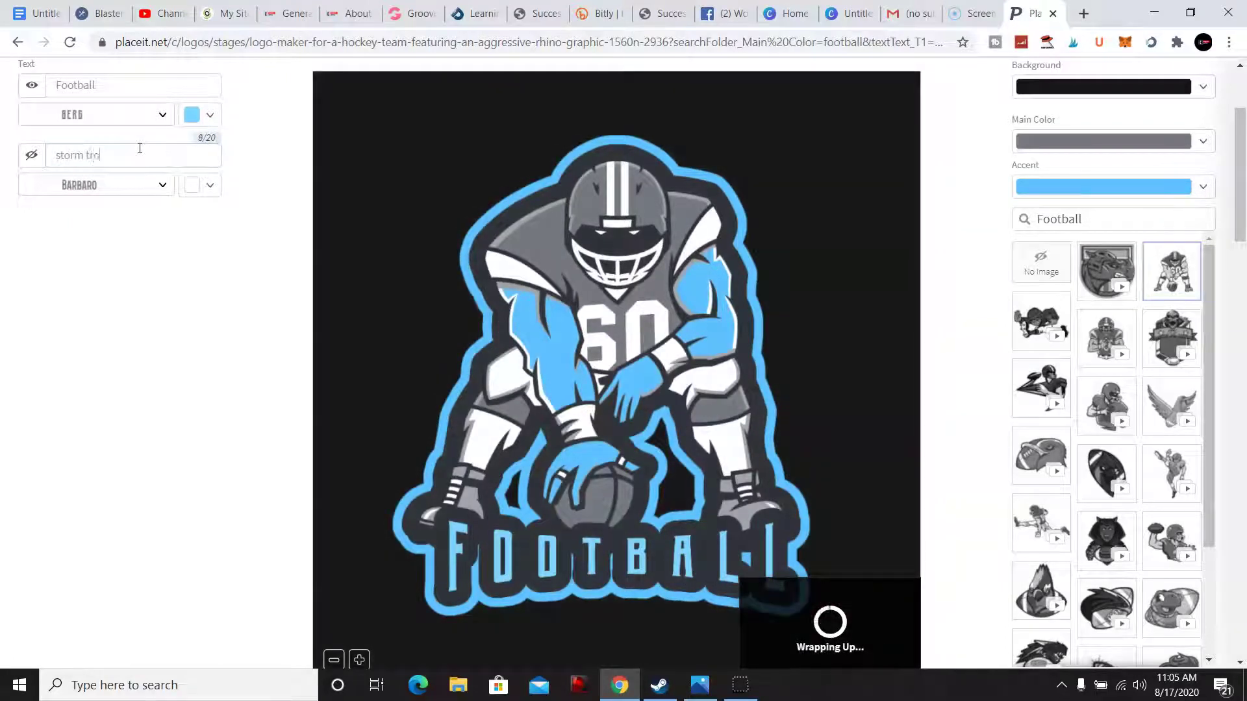
pyautogui.write('opers')
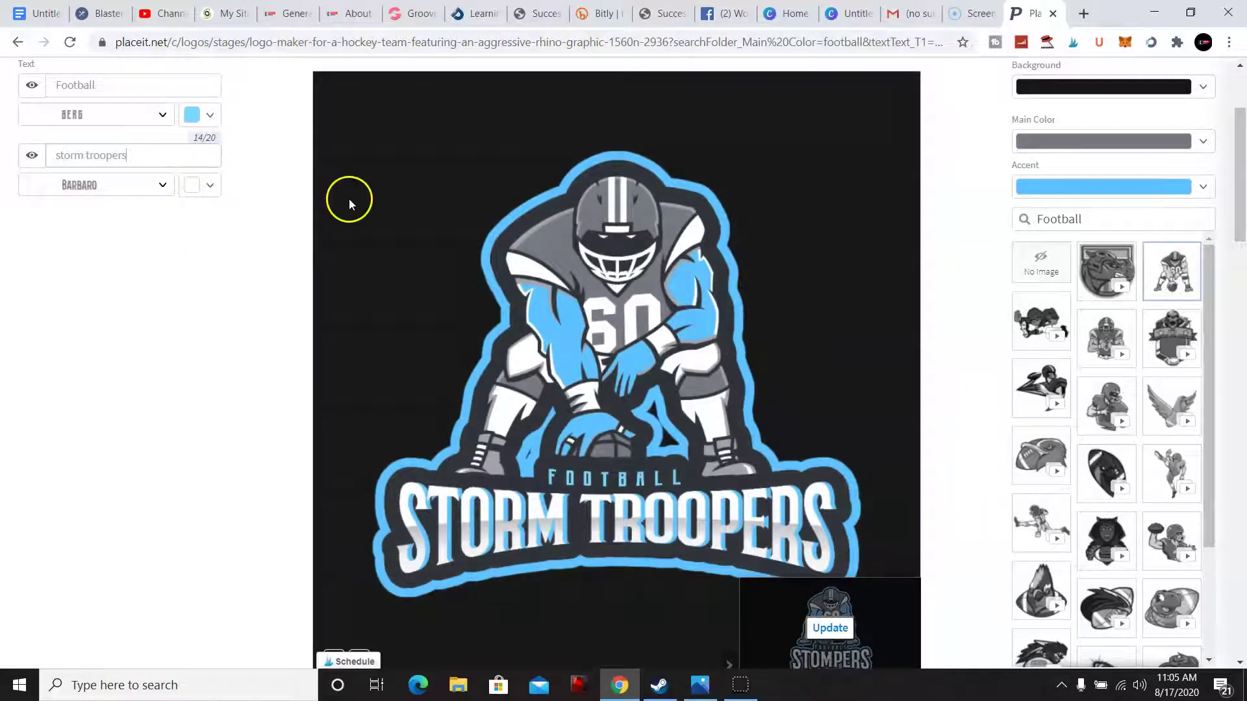
# Replace the Football text in the first line with "El Paso"
pyautogui.moveTo(130, 89); pyautogui.dragTo(40, 94)
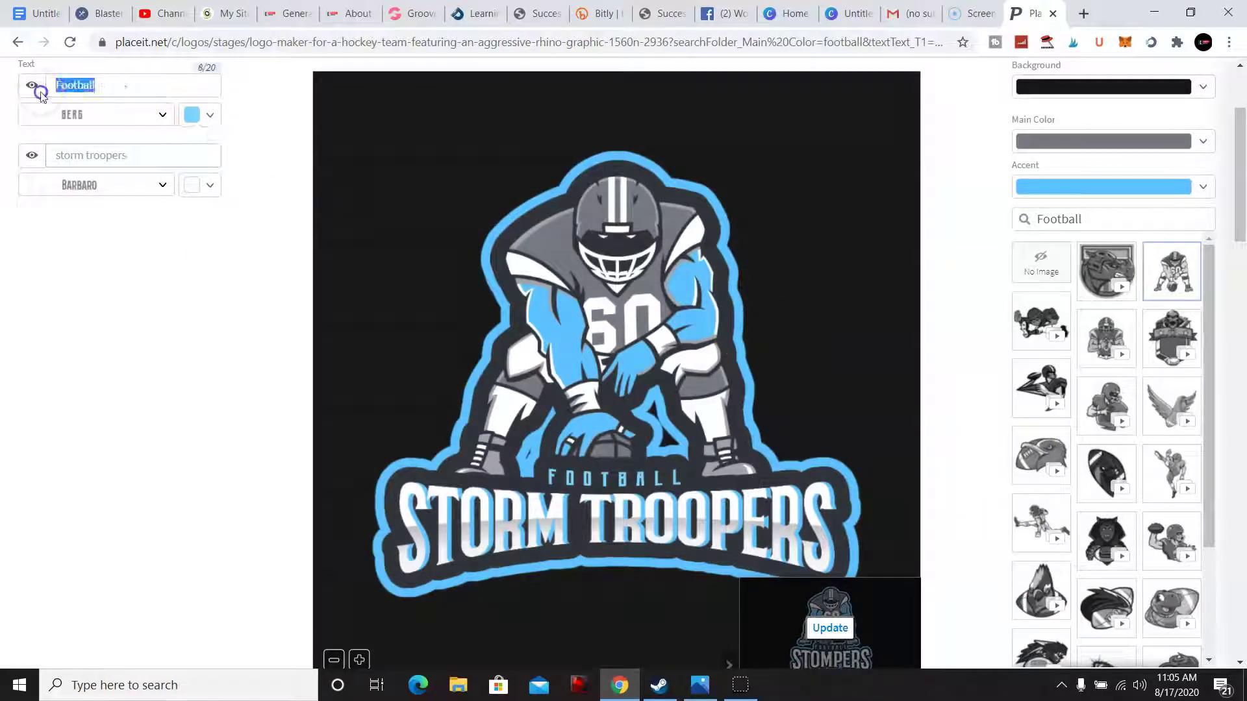
pyautogui.write('El')
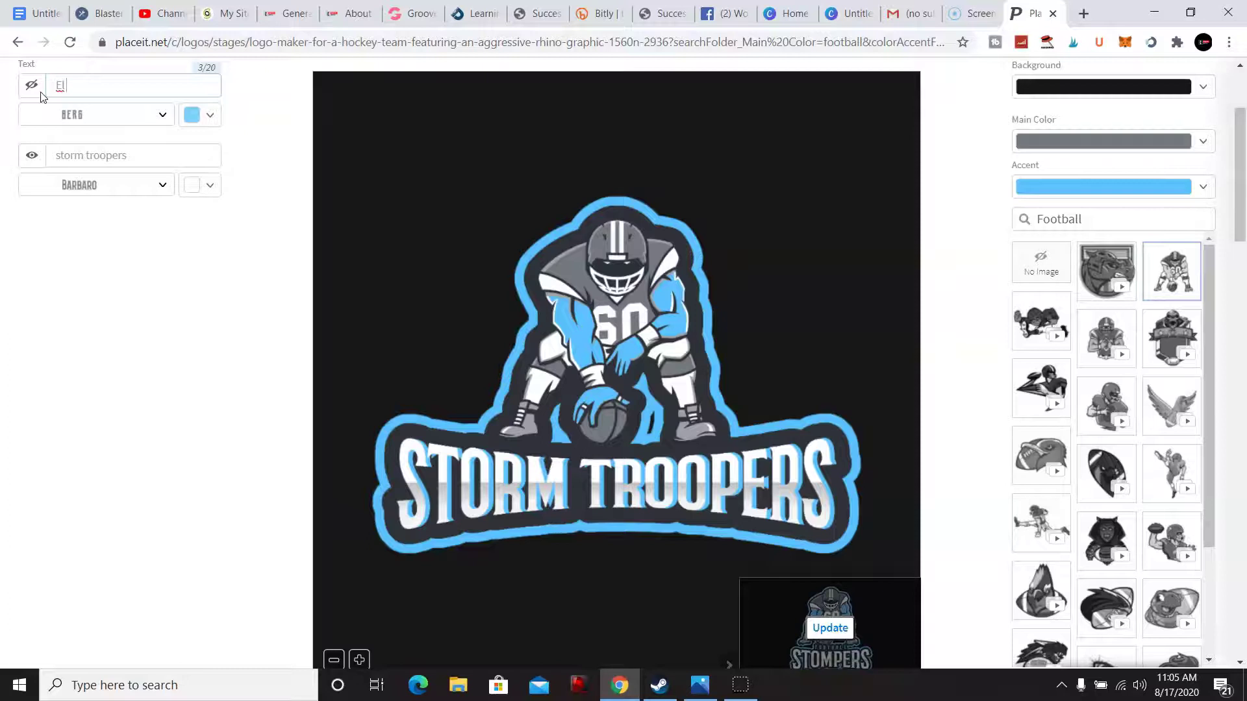
pyautogui.write('lZ')
pyautogui.press('BackSpace')
pyautogui.write('P')
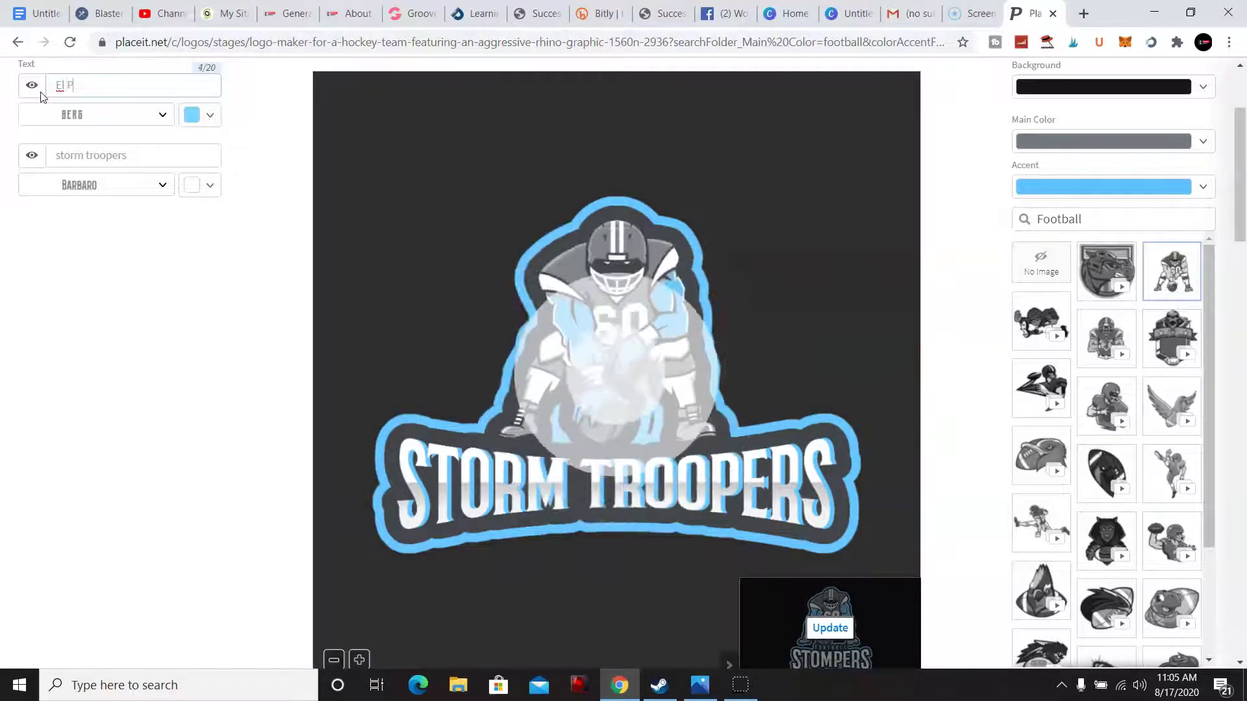
pyautogui.write('aso')
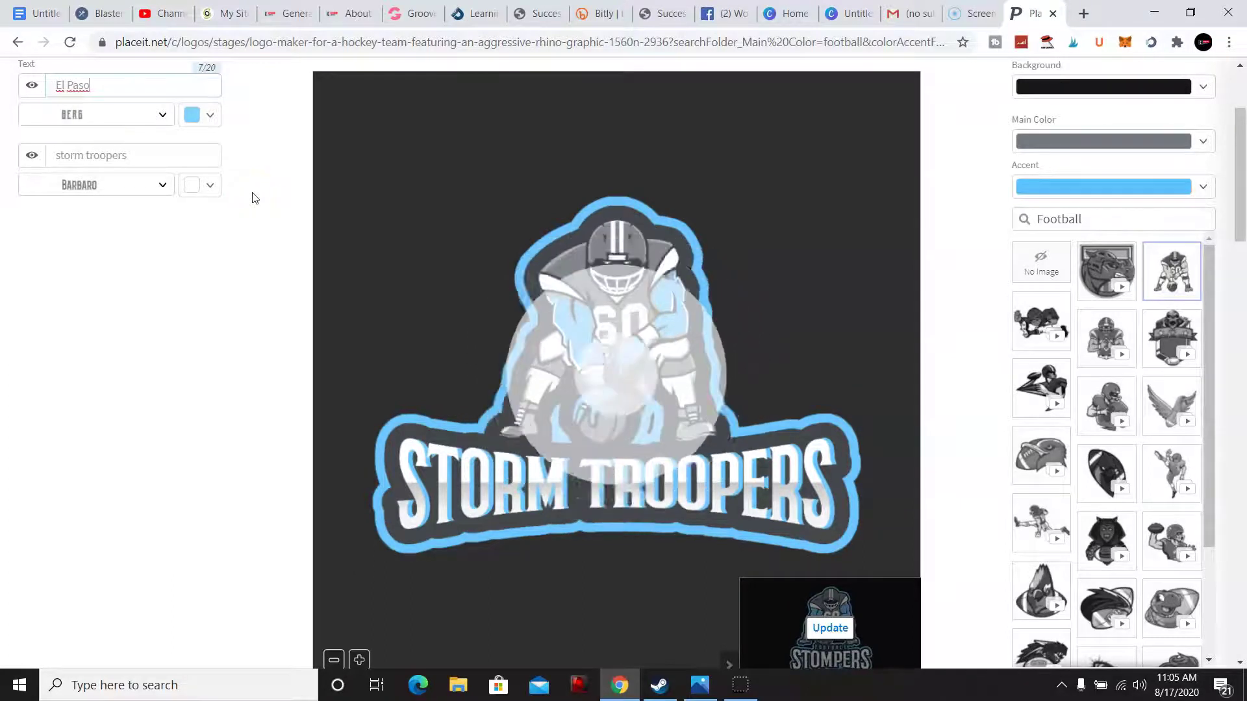
pyautogui.click(273, 196)
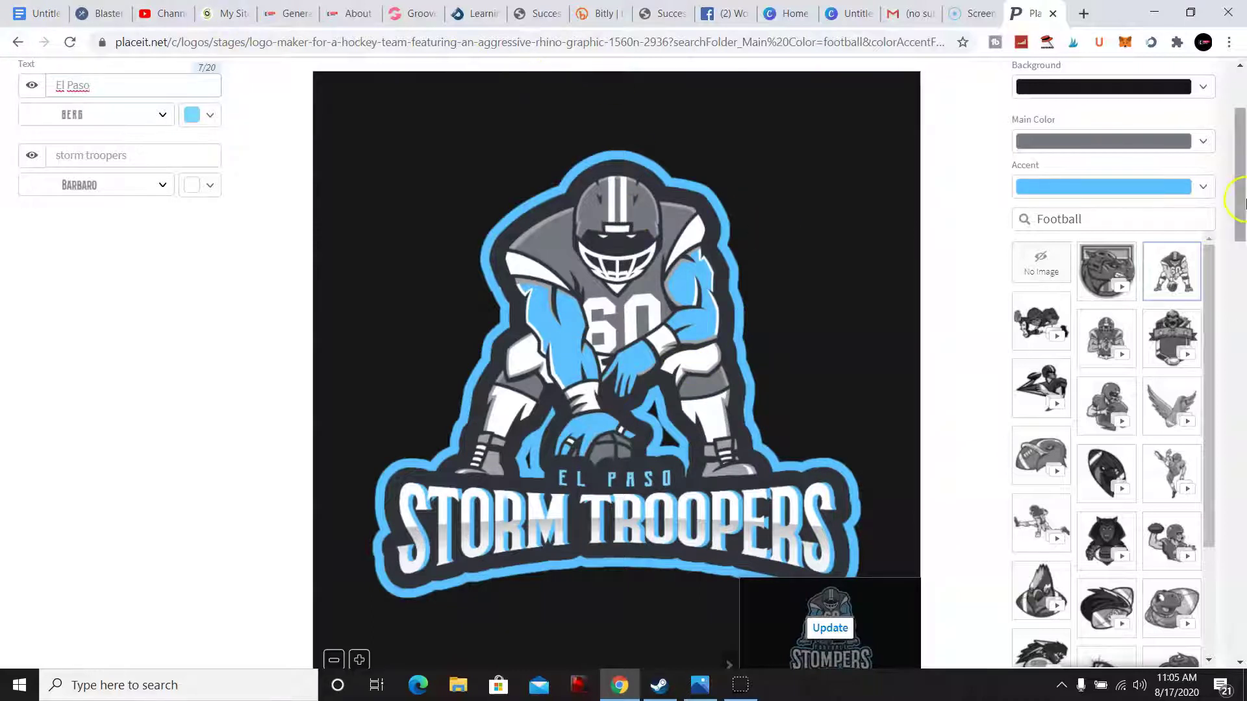
# Browse the Fitness logo templates and open the Trainergy template featuring a running person illustration
pyautogui.moveTo(1242, 200); pyautogui.dragTo(1242, 155)
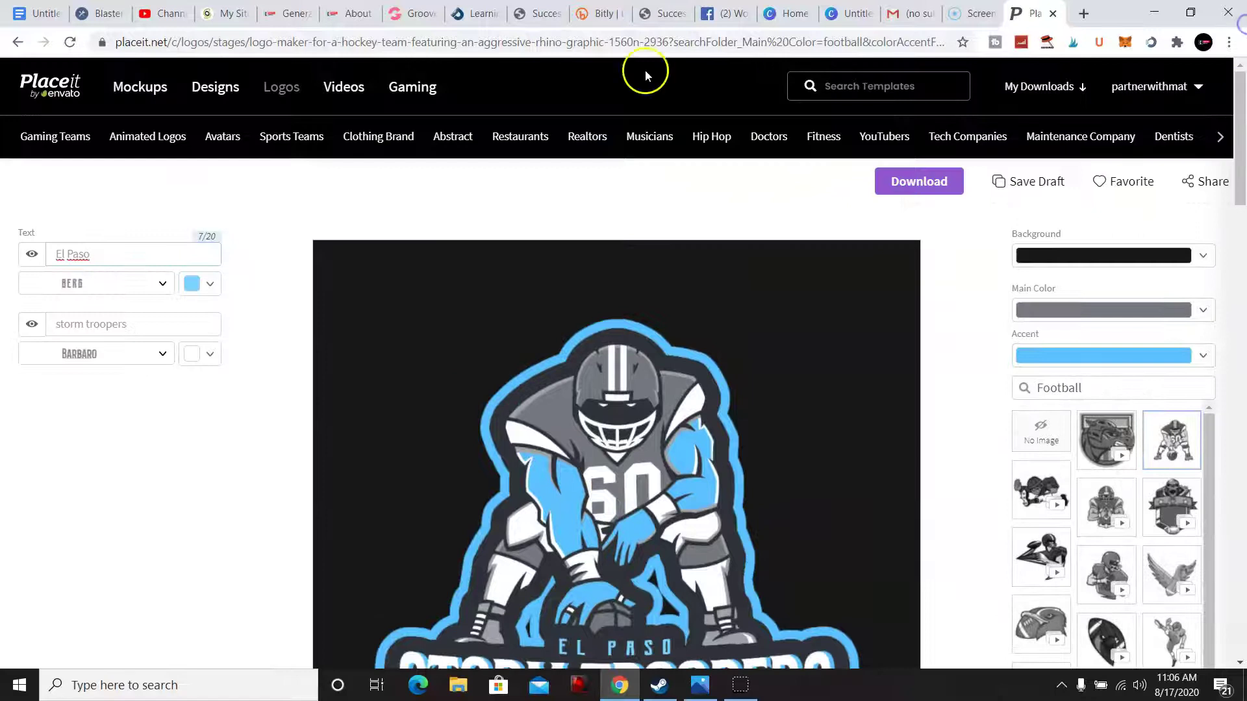
pyautogui.moveTo(334, 96)
pyautogui.moveTo(288, 84)
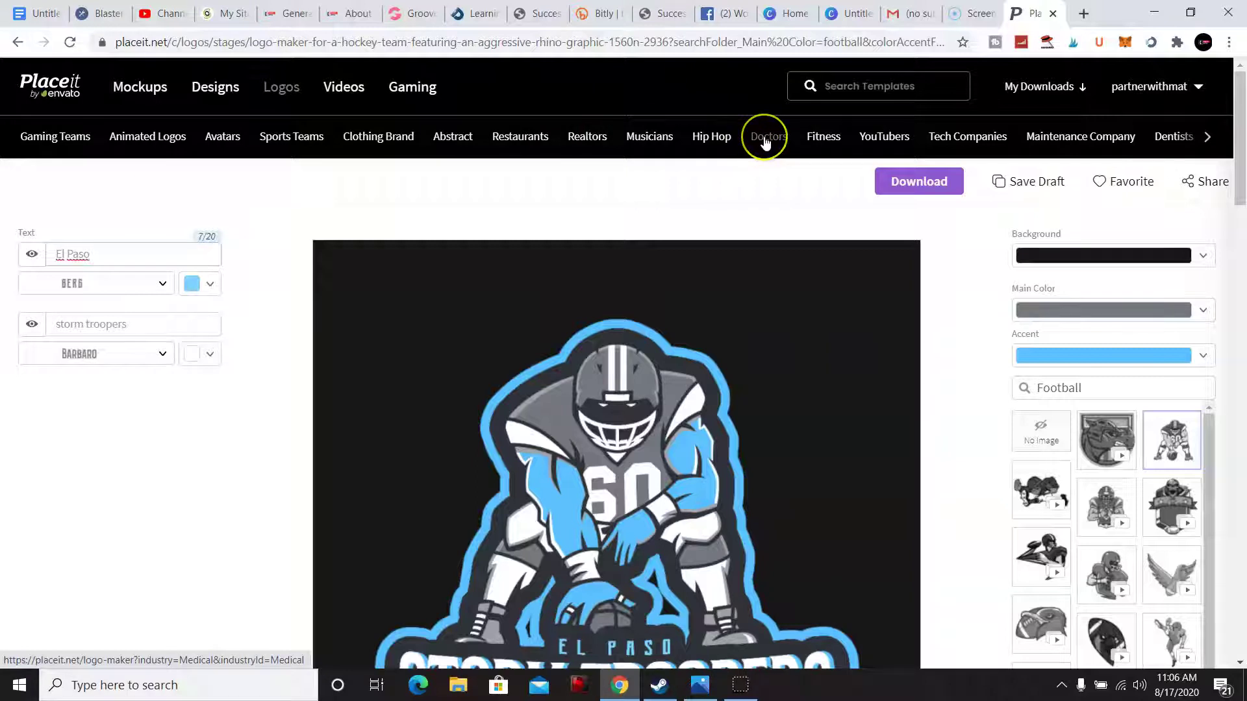
pyautogui.click(807, 133)
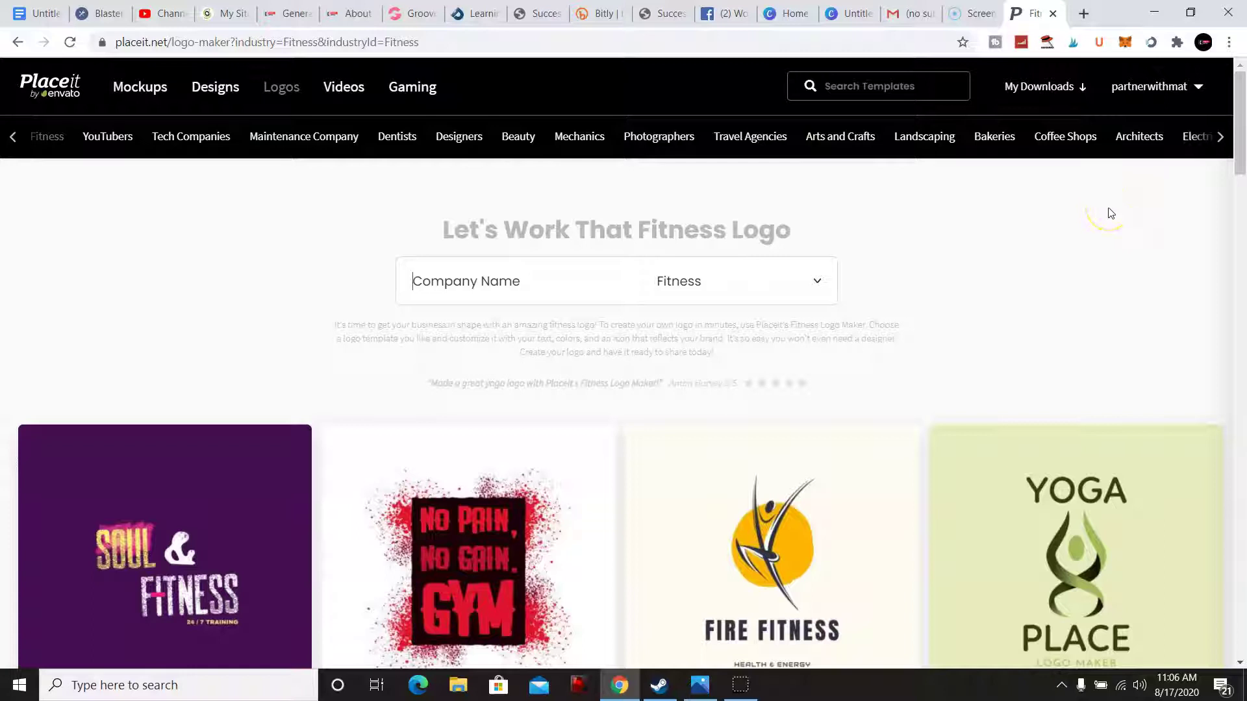
pyautogui.click(1099, 161)
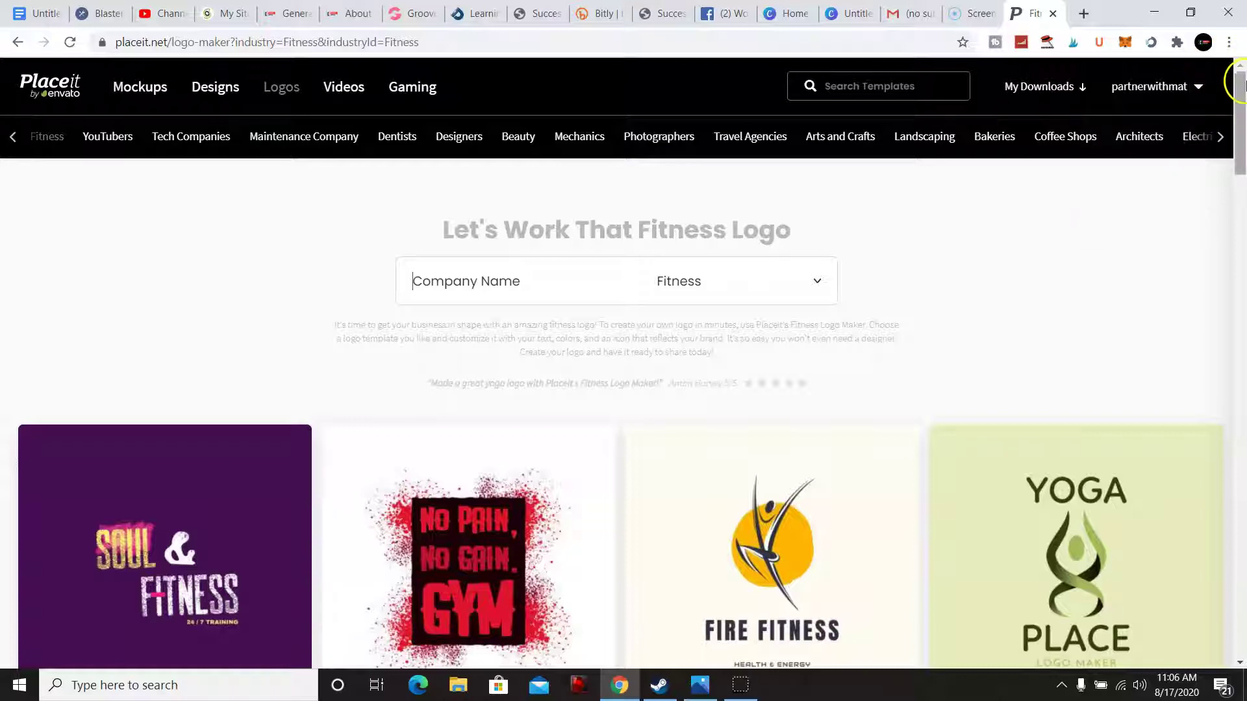
pyautogui.moveTo(1237, 83); pyautogui.dragTo(1242, 235)
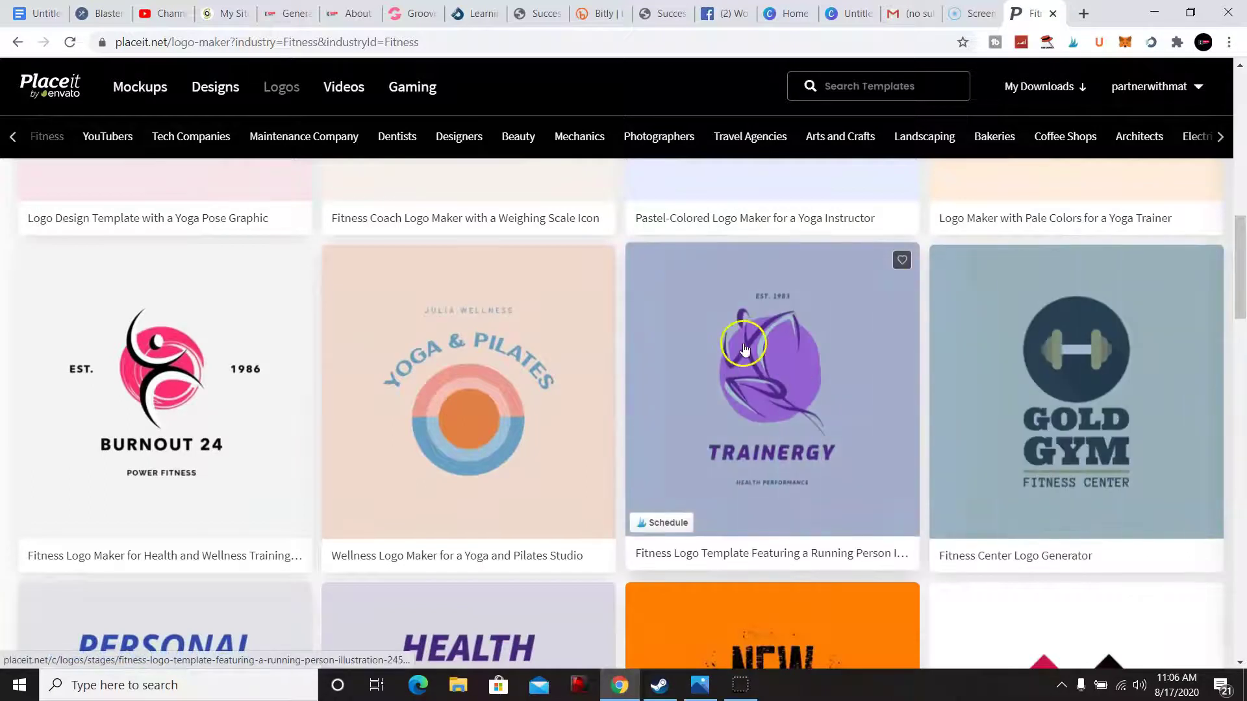
pyautogui.click(783, 387)
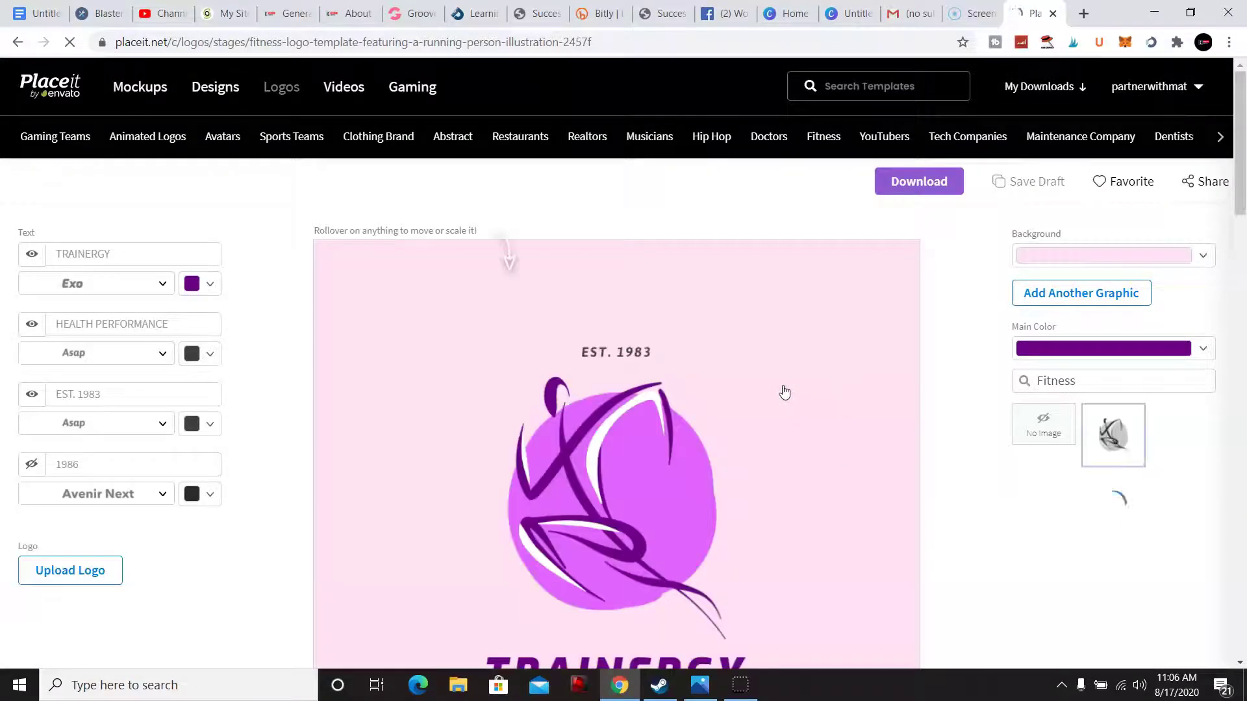
# Set the Trainergy logo's background color to light green
pyautogui.moveTo(1240, 73)
pyautogui.mouseDown()
pyautogui.moveTo(1241, 121)
pyautogui.moveTo(1241, 94)
pyautogui.mouseUp()
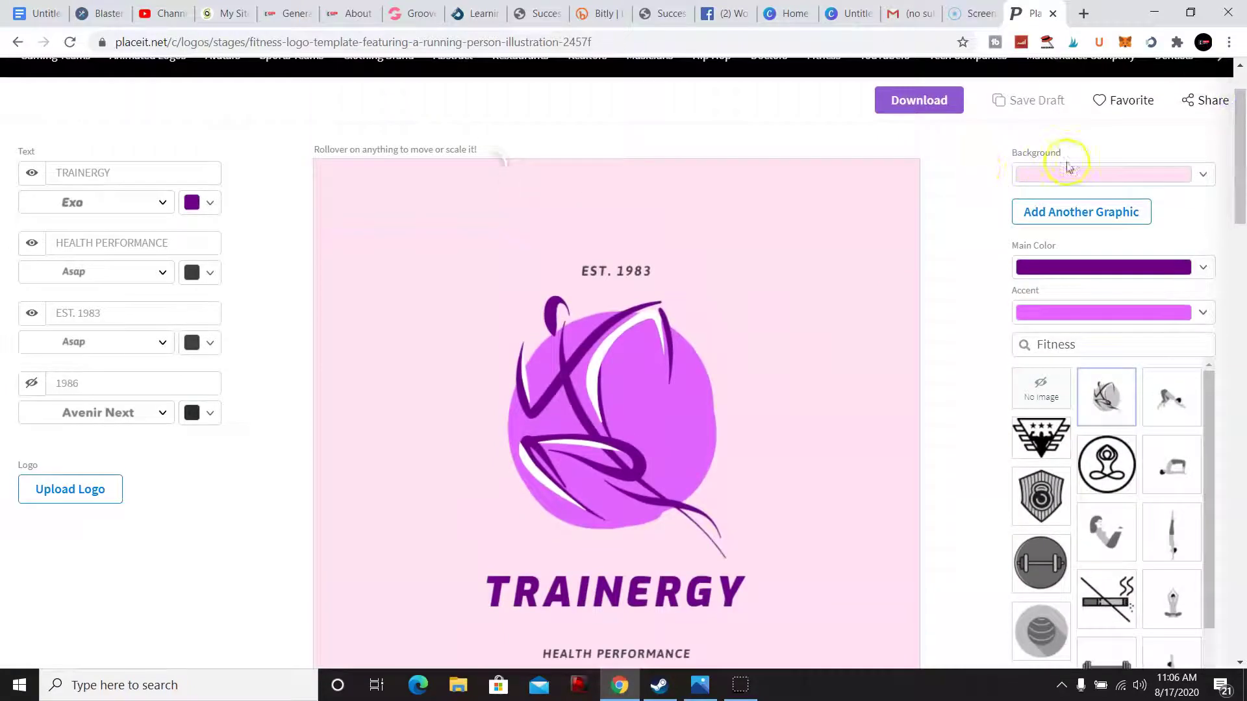
pyautogui.click(1086, 168)
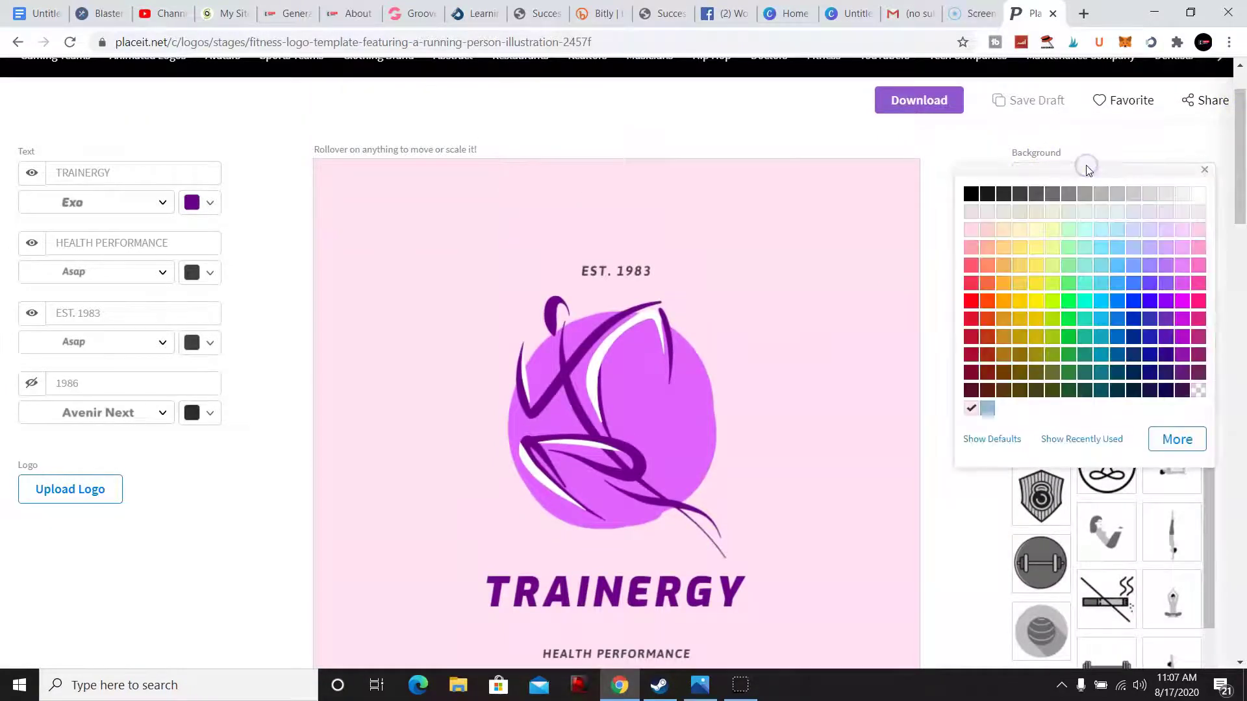
pyautogui.click(1069, 250)
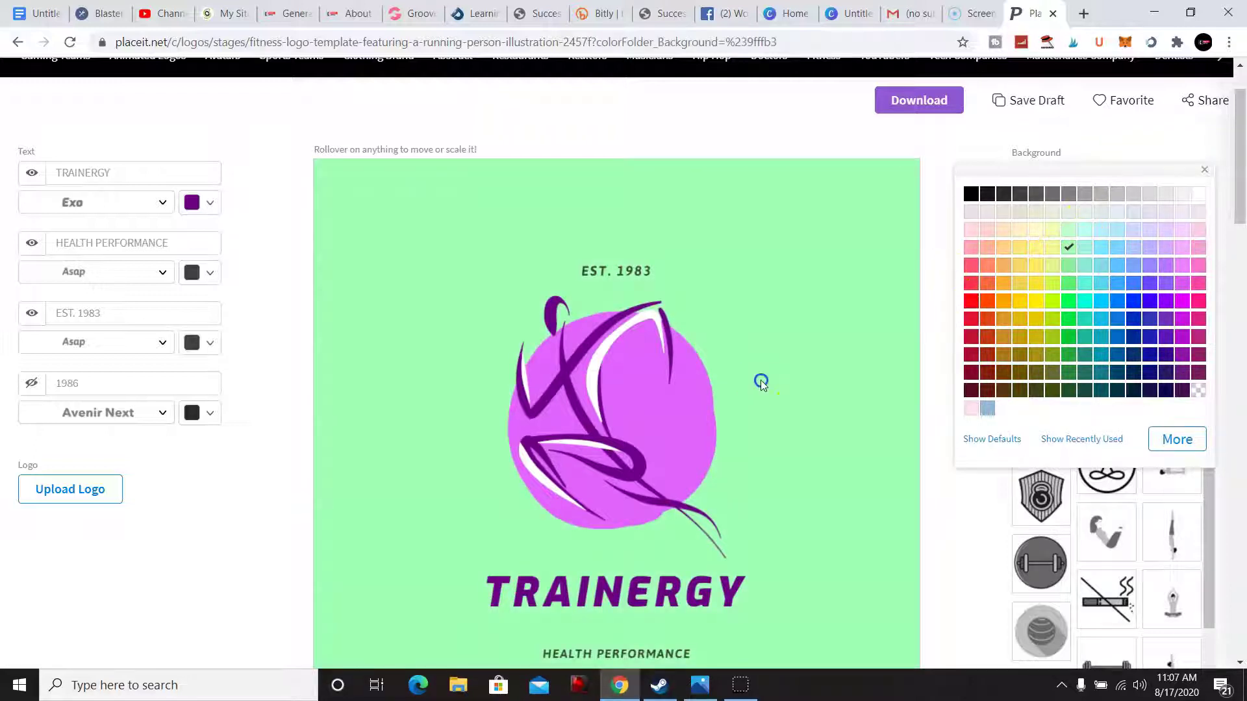
pyautogui.click(761, 380)
# Set the graphic's main color to dark olive green
pyautogui.click(1063, 267)
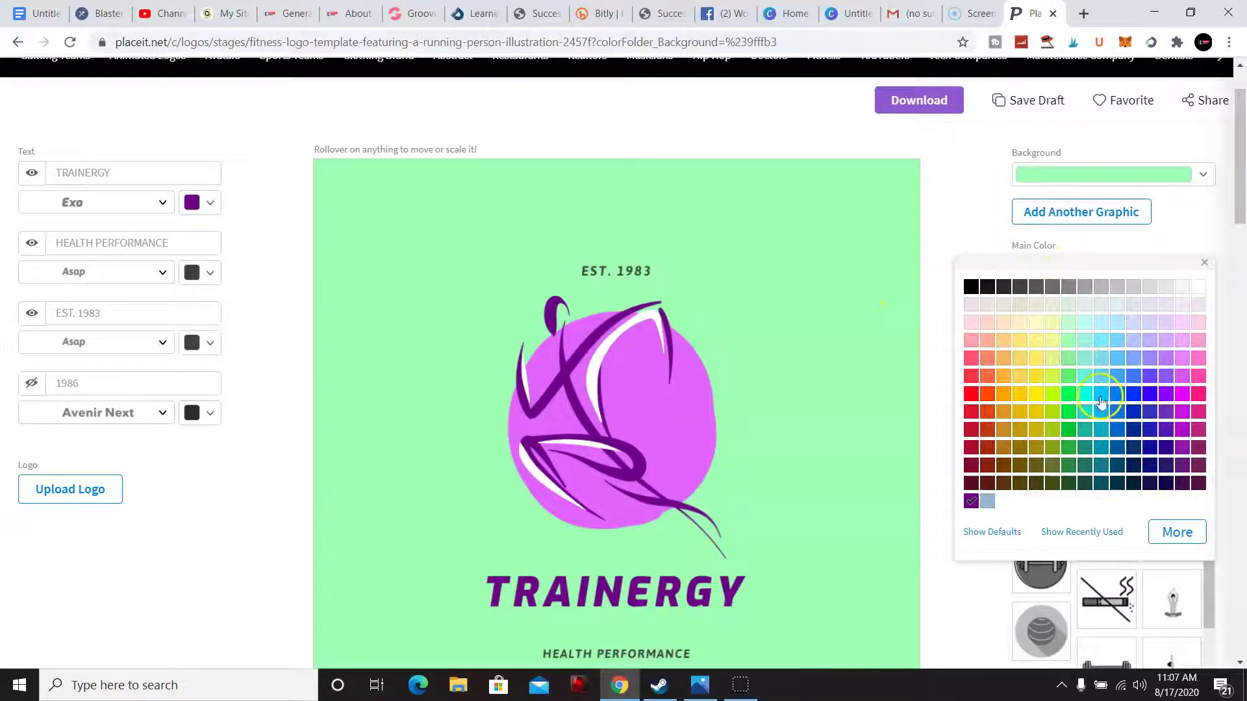
pyautogui.click(1052, 465)
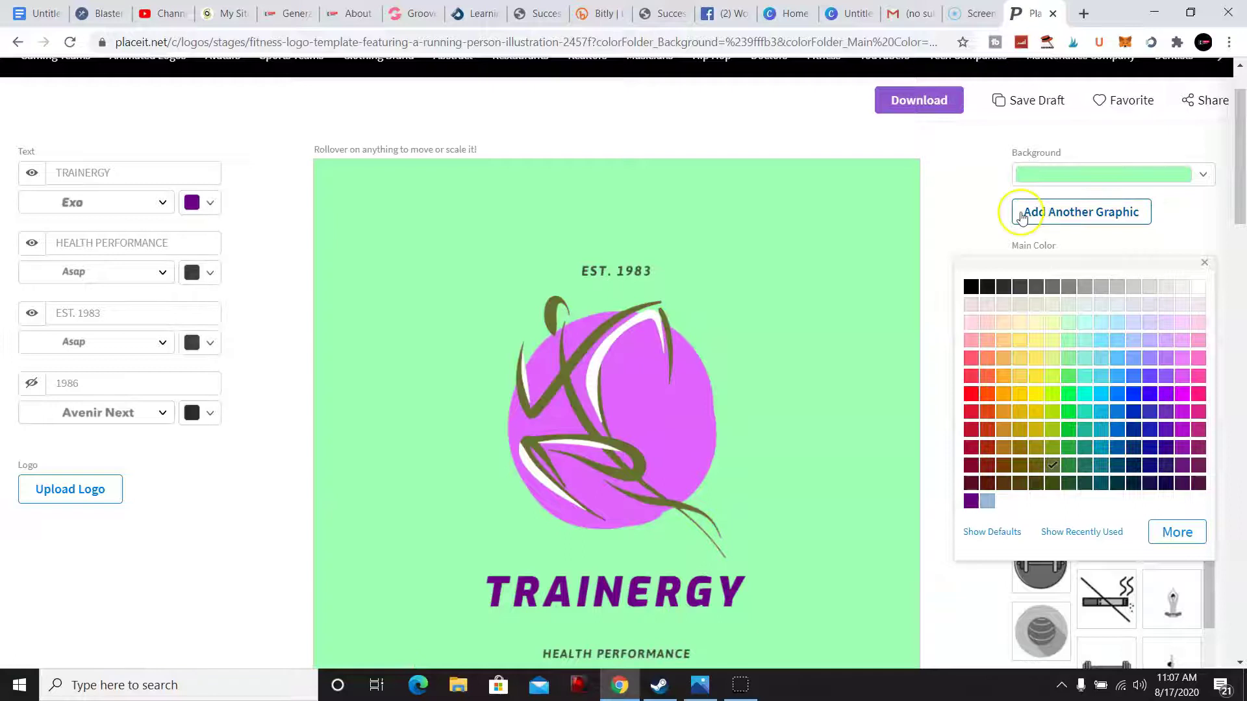
pyautogui.click(980, 235)
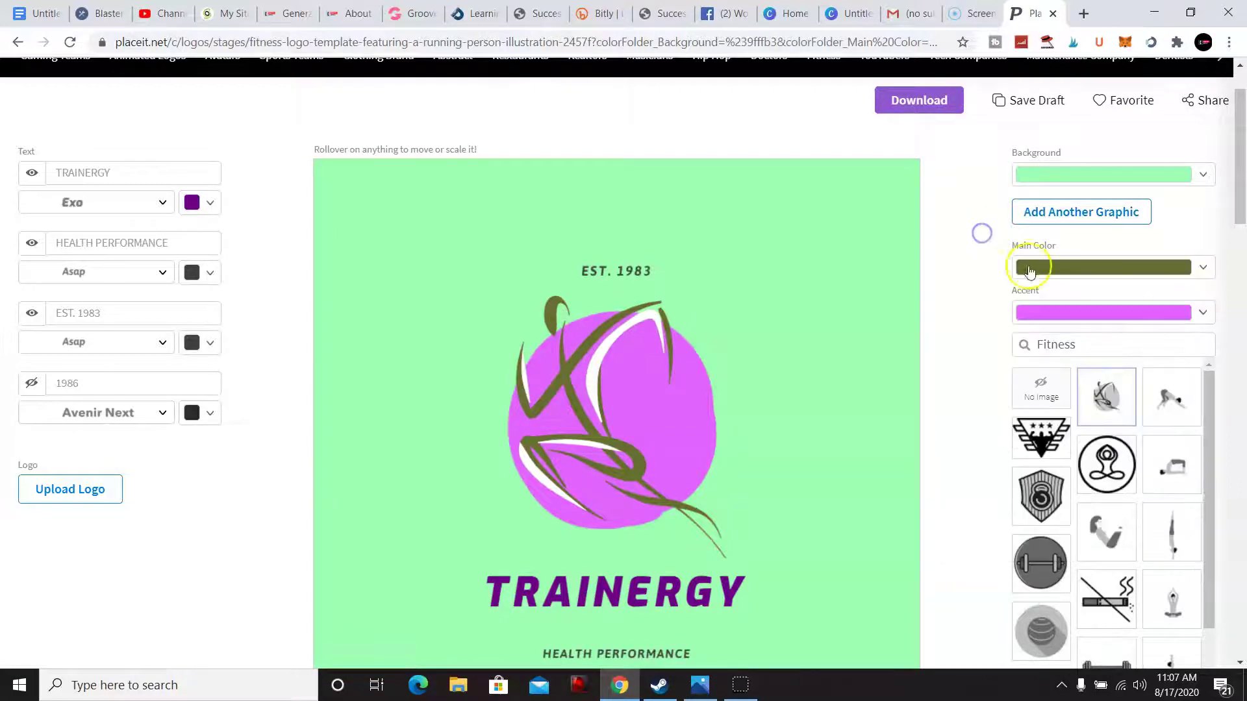
# Set the graphic's accent color to bright green and its main color to a medium-dark green
pyautogui.click(1091, 318)
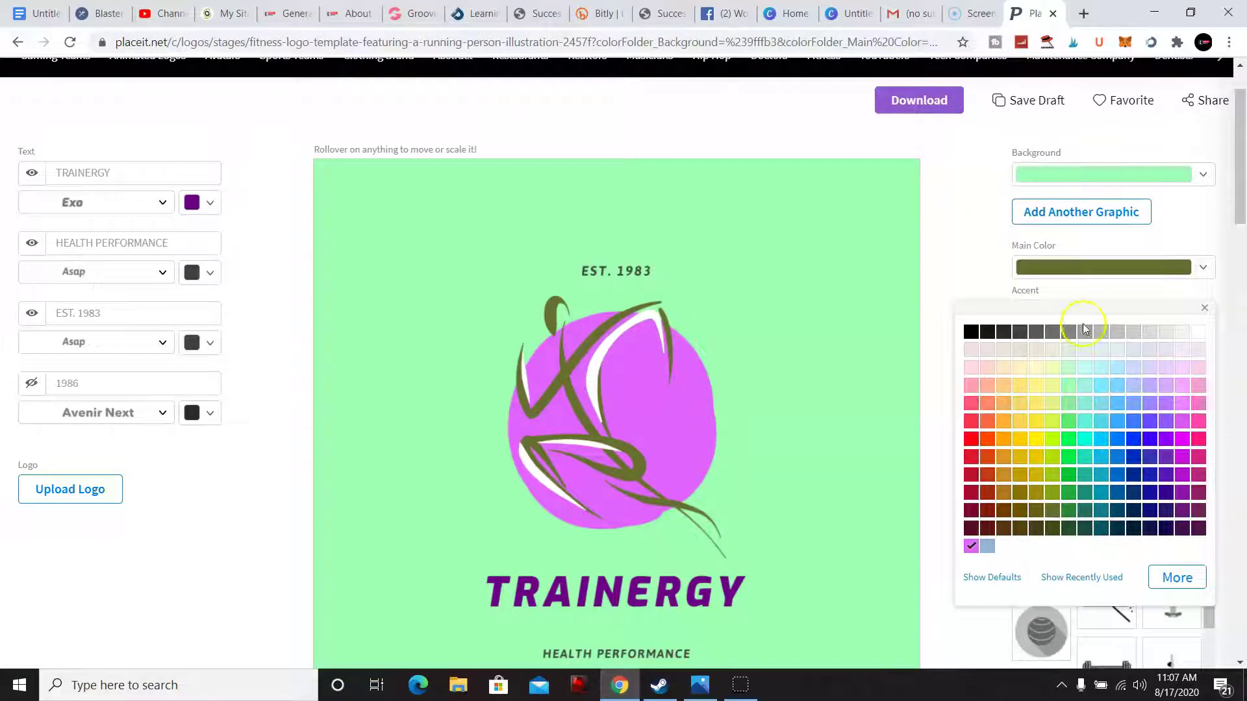
pyautogui.click(1069, 440)
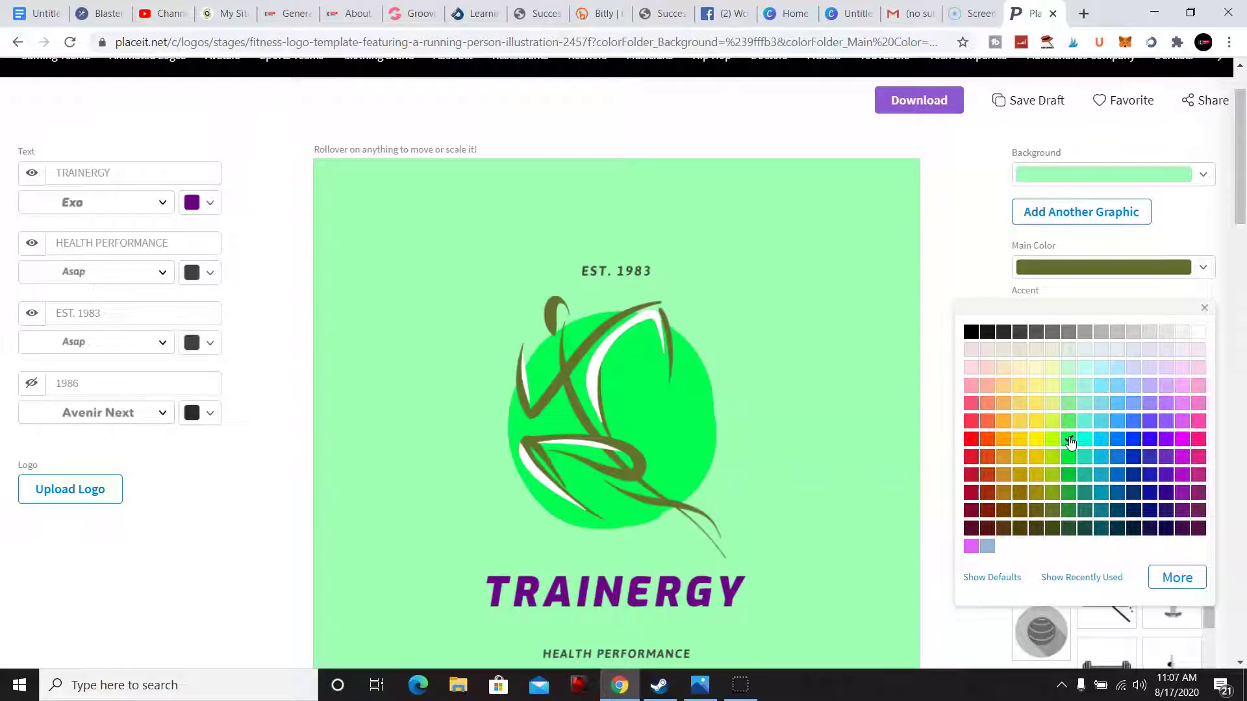
pyautogui.click(1072, 268)
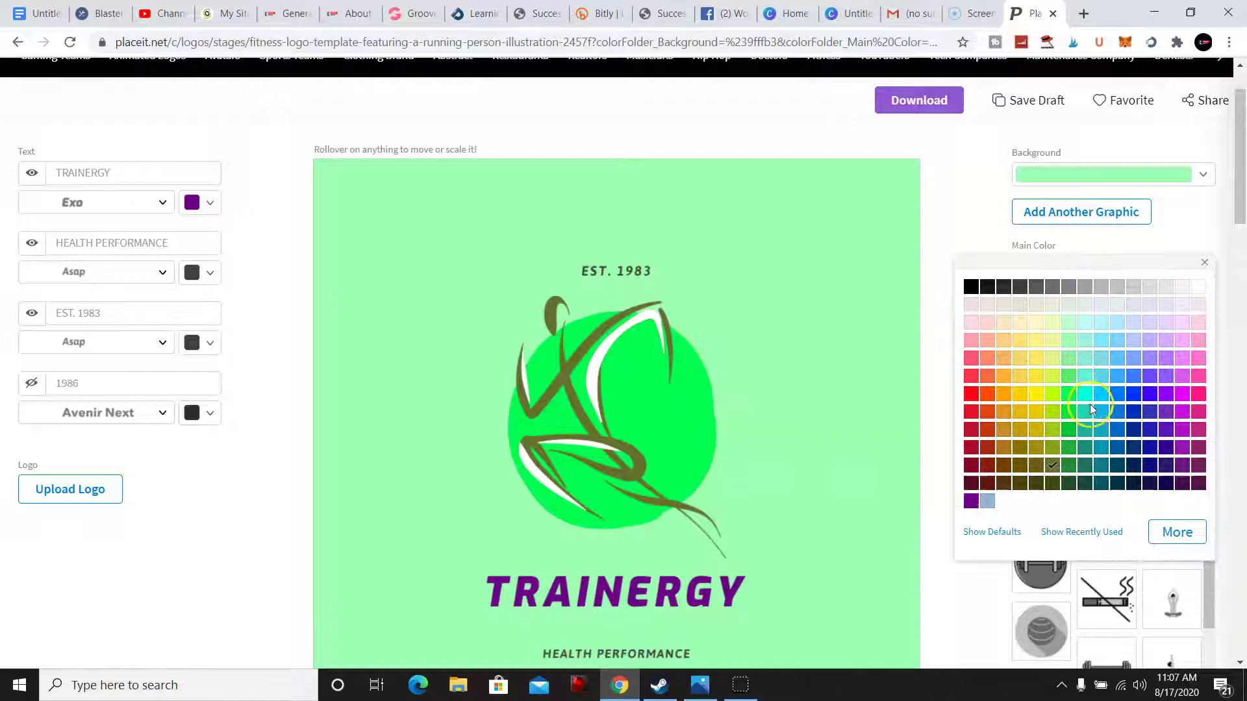
pyautogui.click(1072, 449)
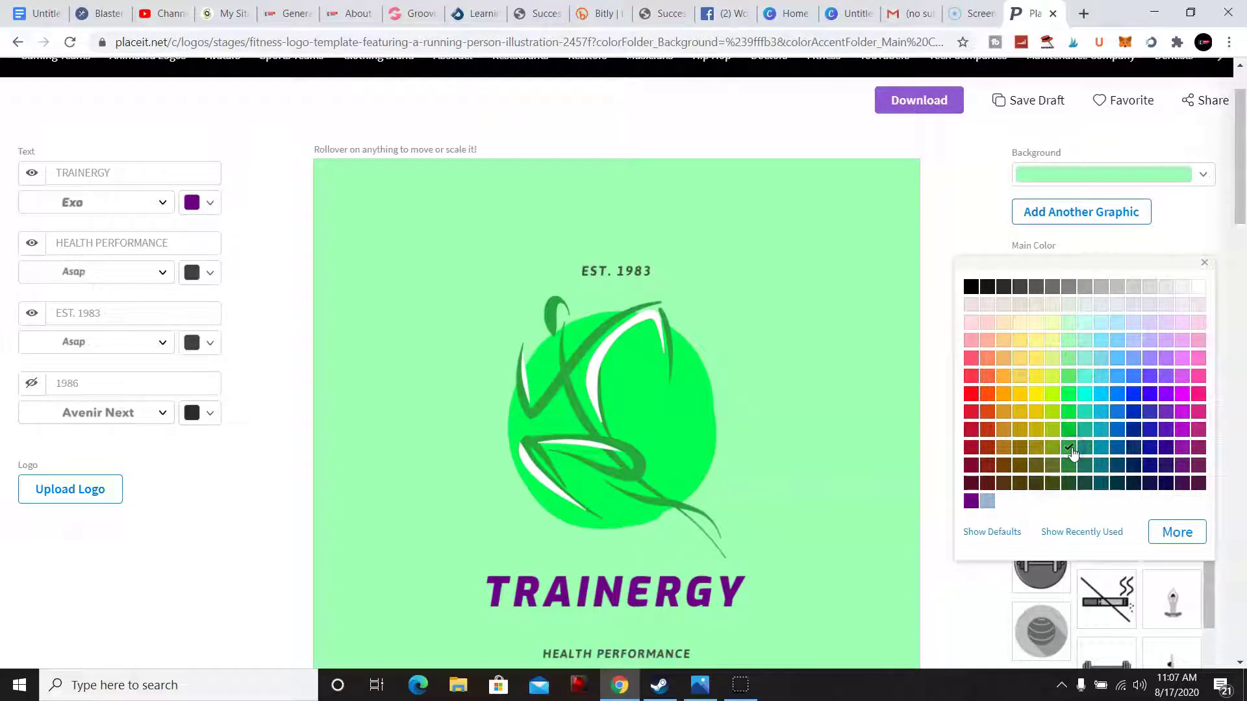
pyautogui.click(941, 281)
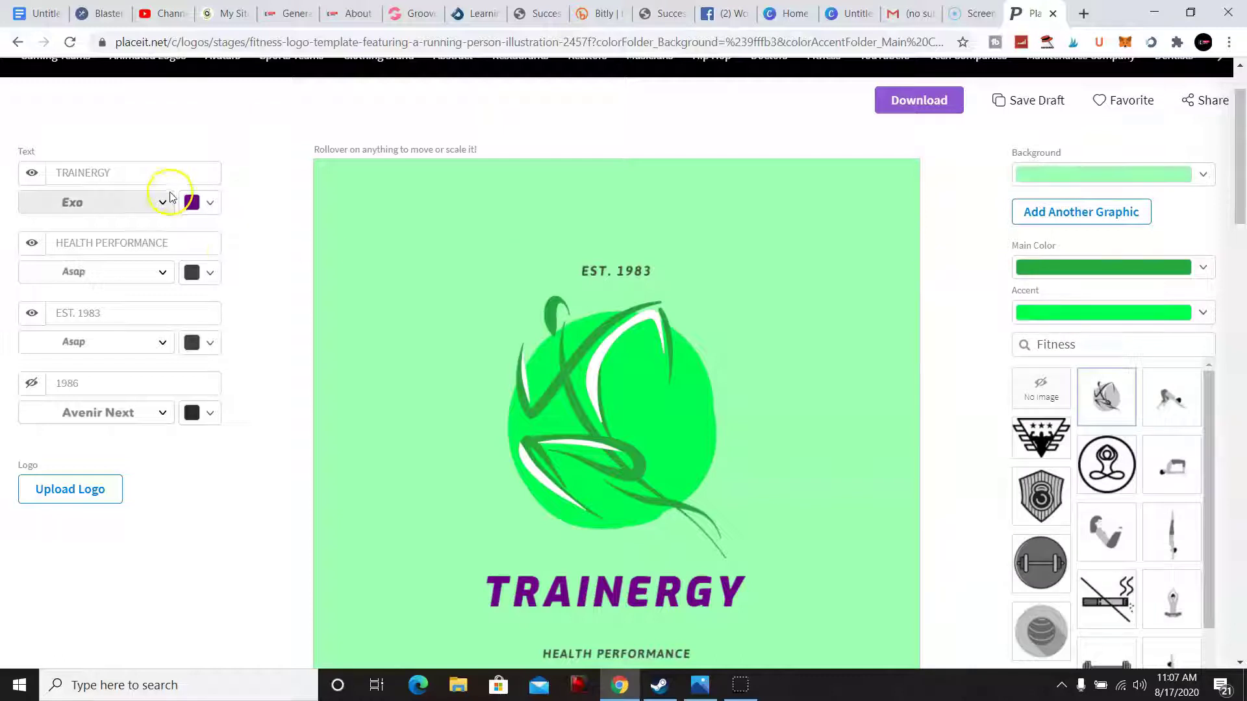
# Set the color of the TRAINERGY text to a very dark green
pyautogui.click(191, 204)
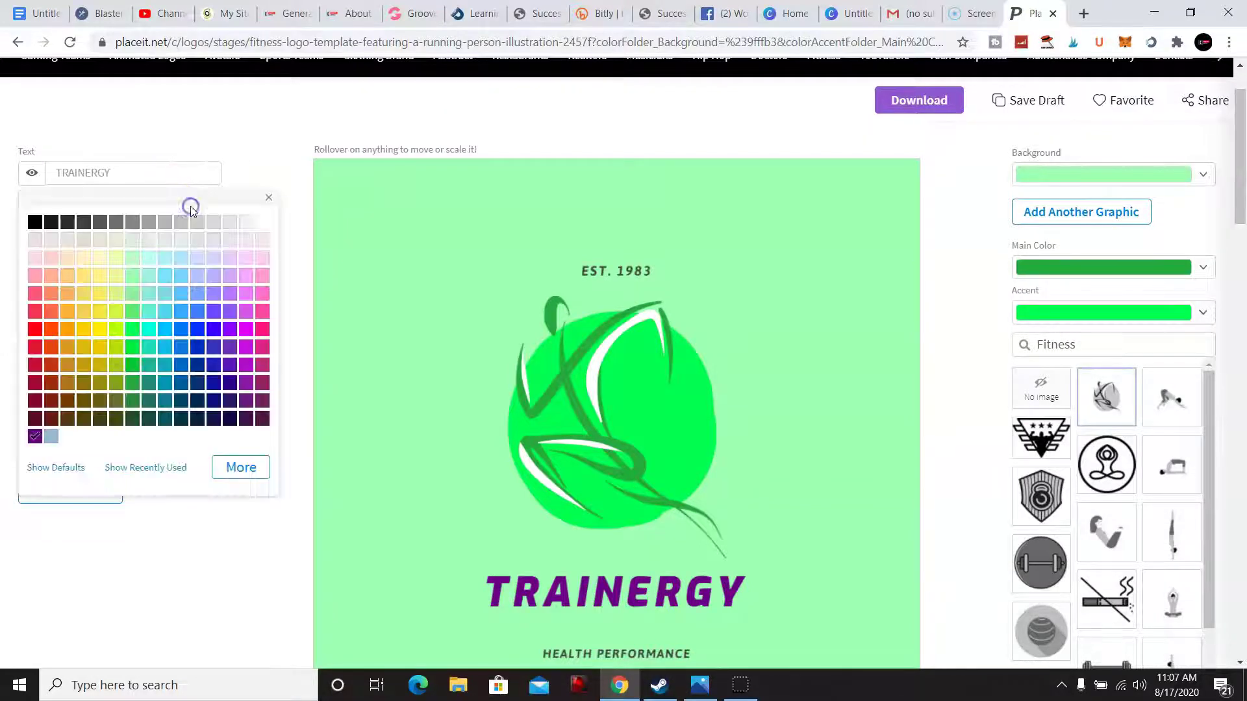
pyautogui.click(153, 401)
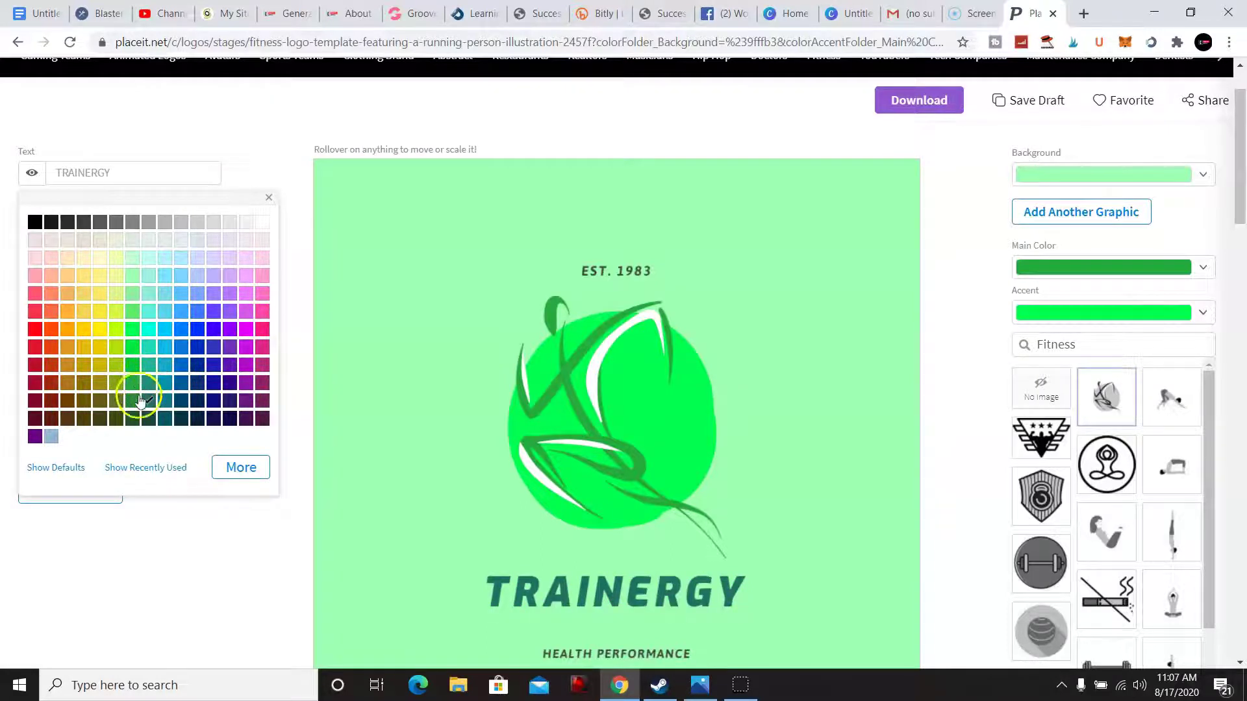
pyautogui.click(138, 419)
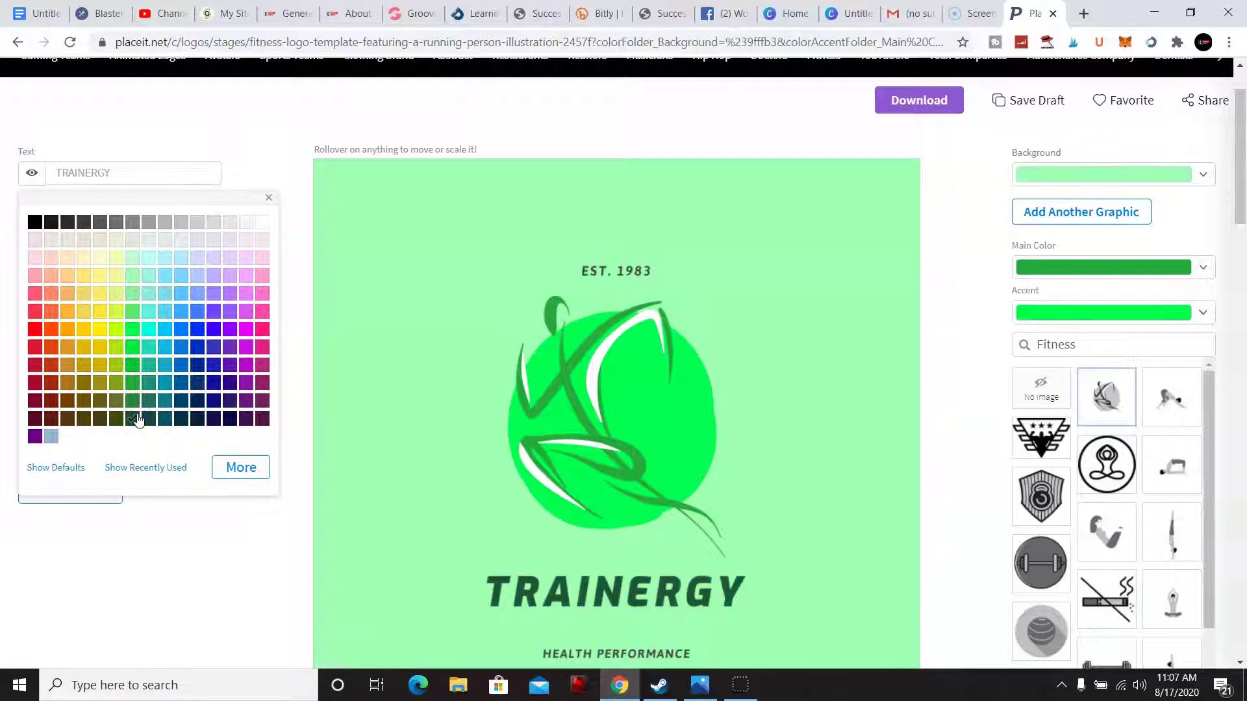
# Try the woman in the downward-facing yoga pose as the graphic in place of the running figure
pyautogui.moveTo(1242, 112); pyautogui.dragTo(1243, 152)
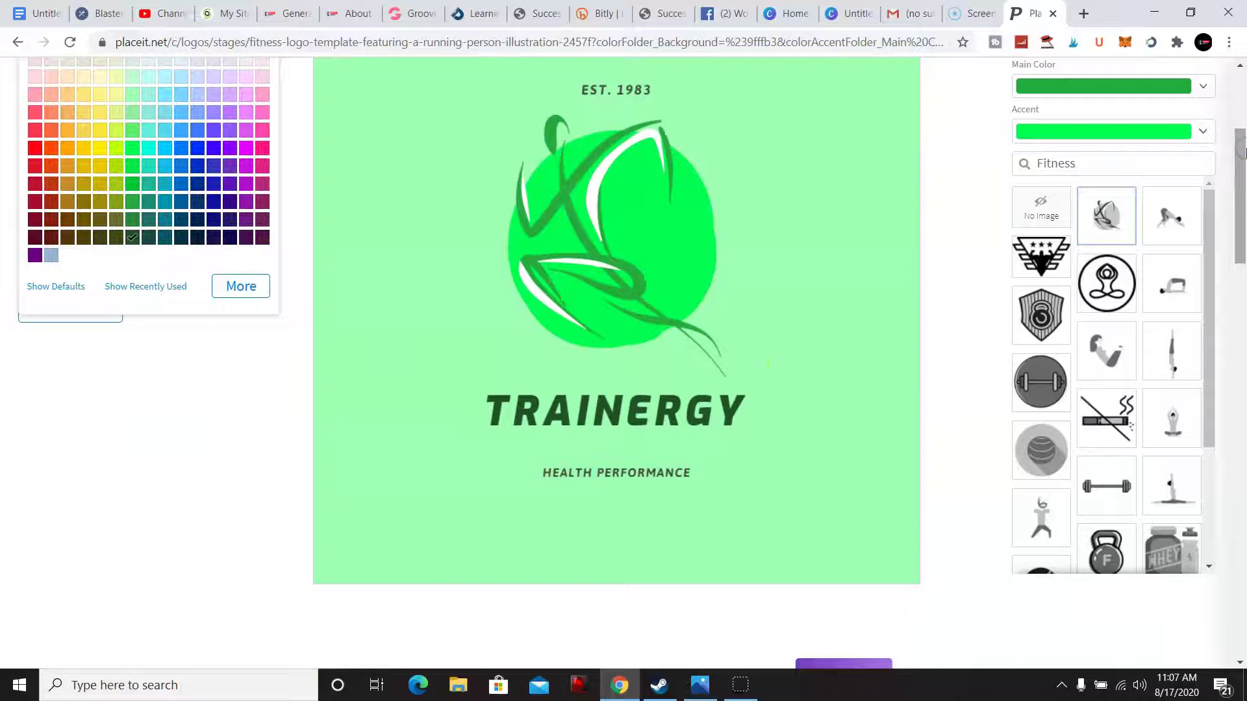
pyautogui.click(1224, 148)
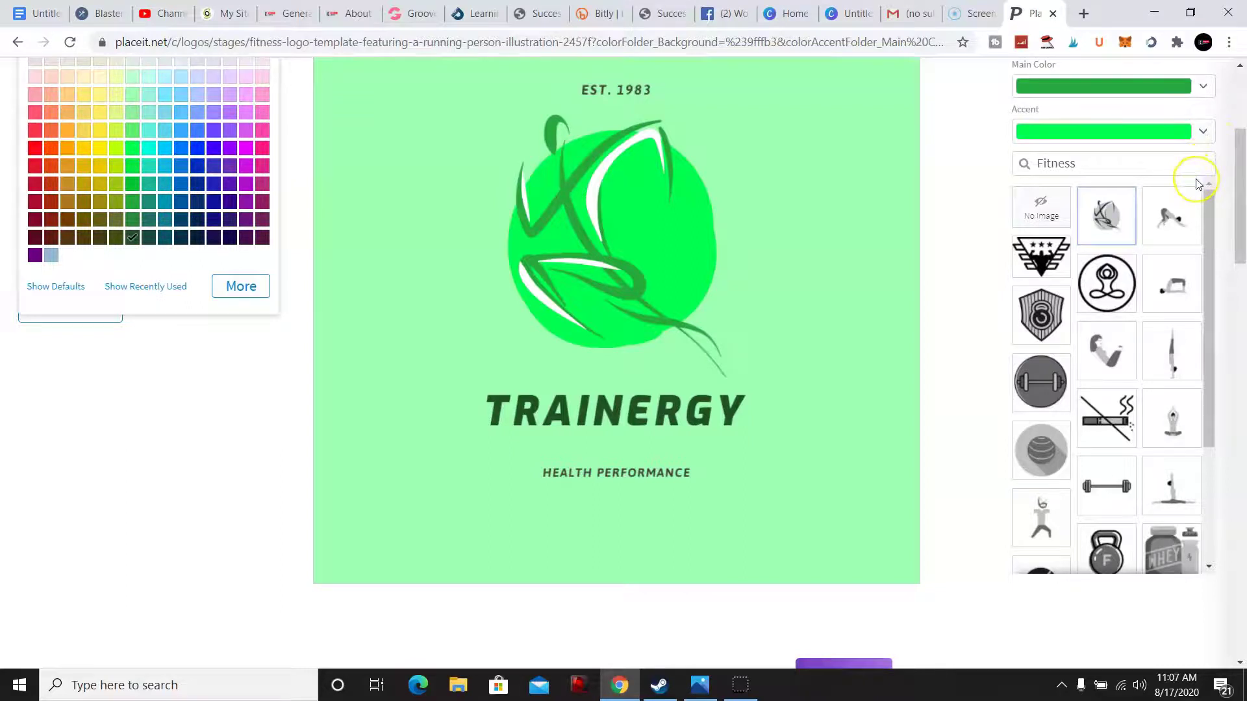
pyautogui.click(1178, 212)
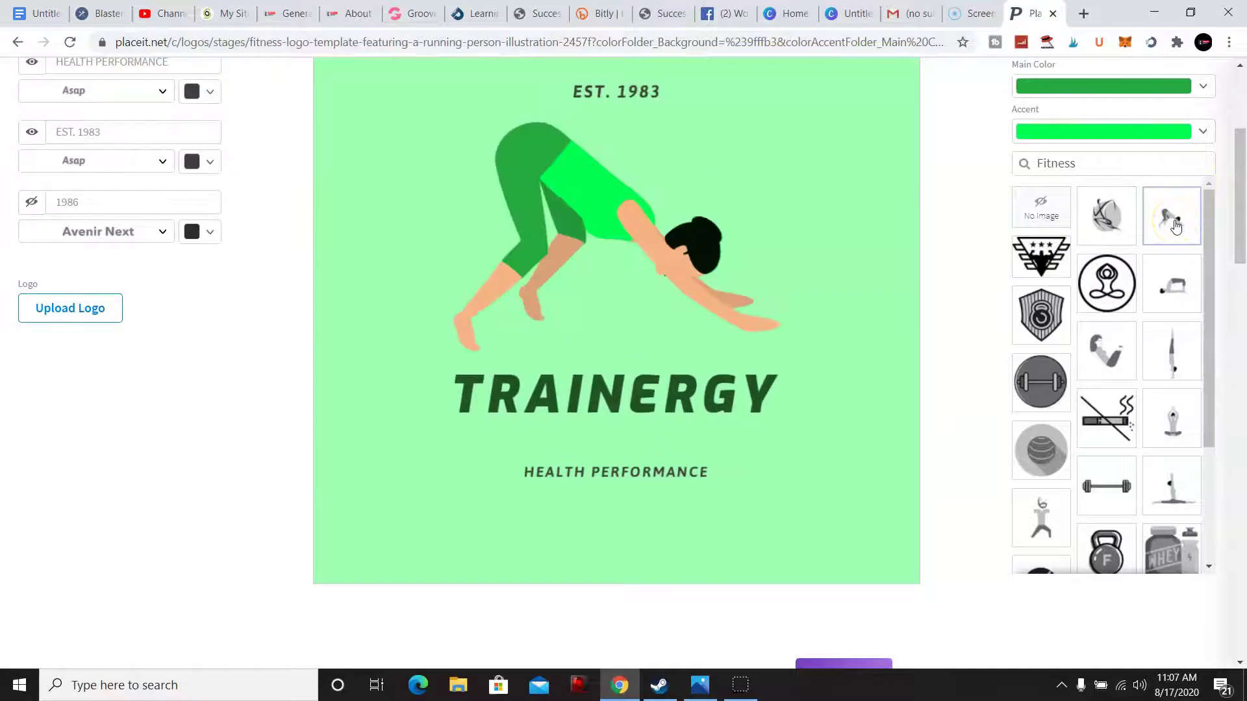
pyautogui.click(1172, 279)
# Replace the logo graphic with the person riding an exercise bike and browse further fitness graphics
pyautogui.moveTo(1211, 270); pyautogui.dragTo(1221, 356)
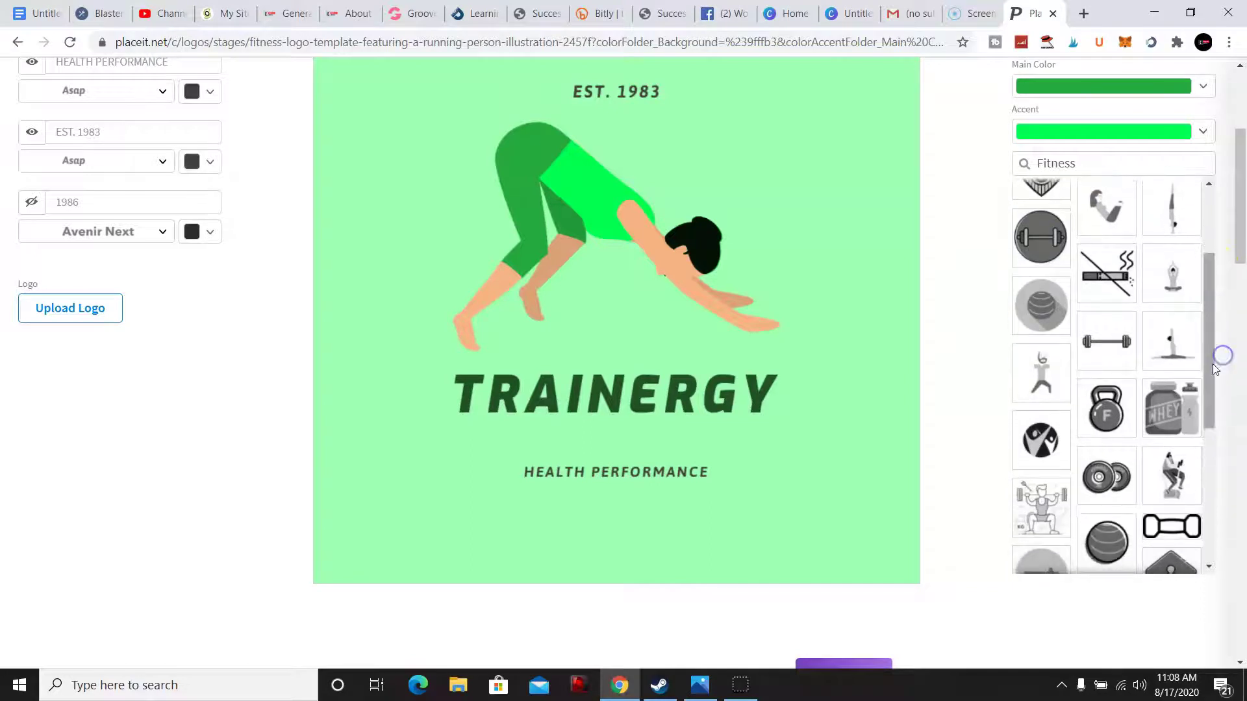
pyautogui.click(1180, 461)
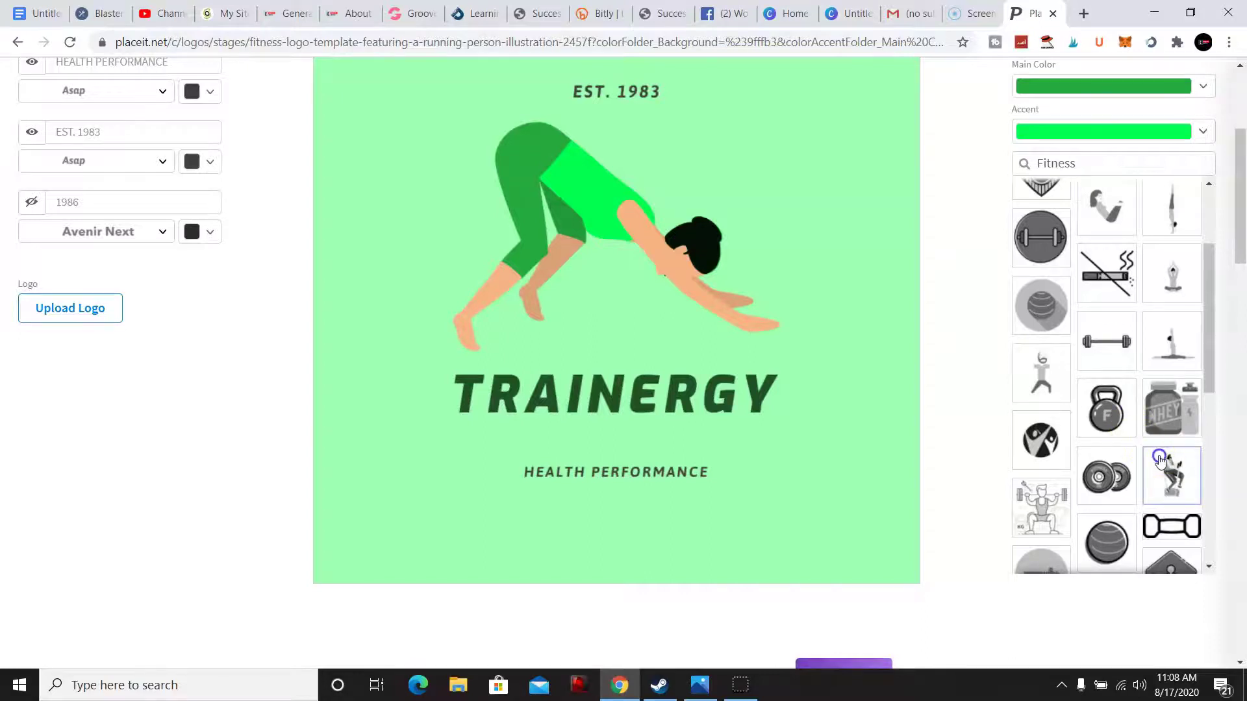
pyautogui.moveTo(1204, 329); pyautogui.dragTo(1218, 408)
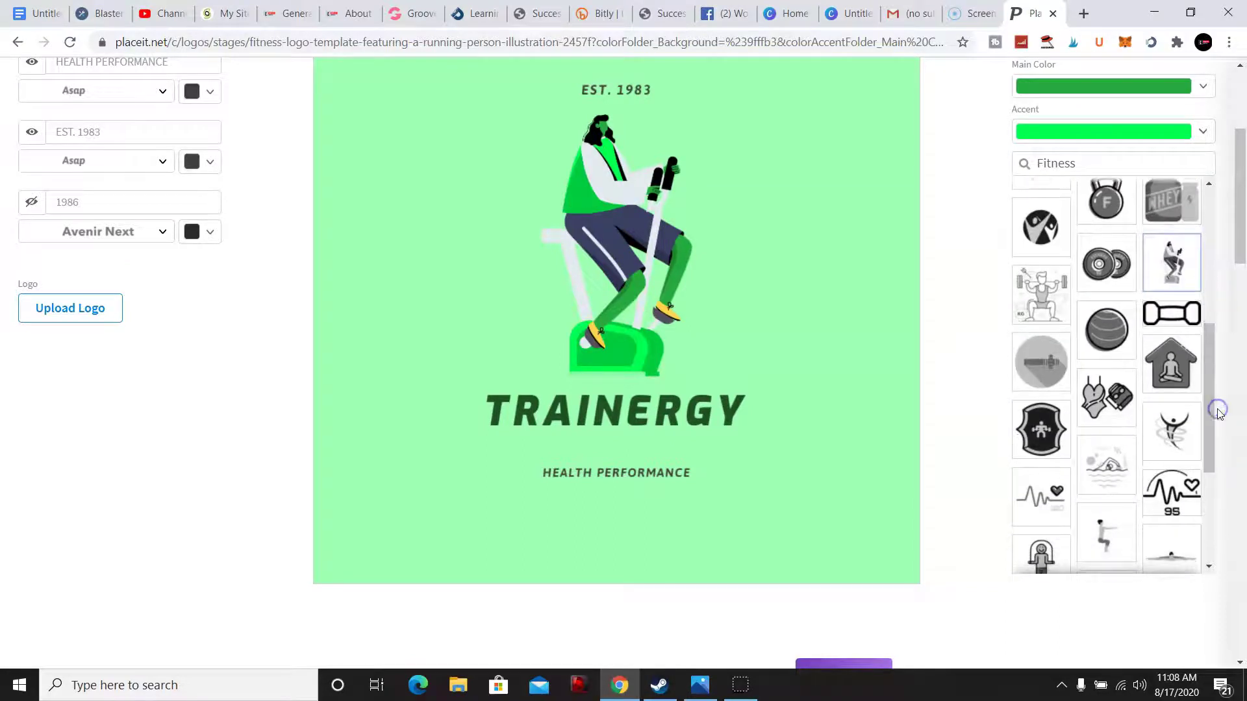
# Replace the fitness logo's graphic with the abstract figure with raised arms encircled by swirling rings
pyautogui.click(1178, 432)
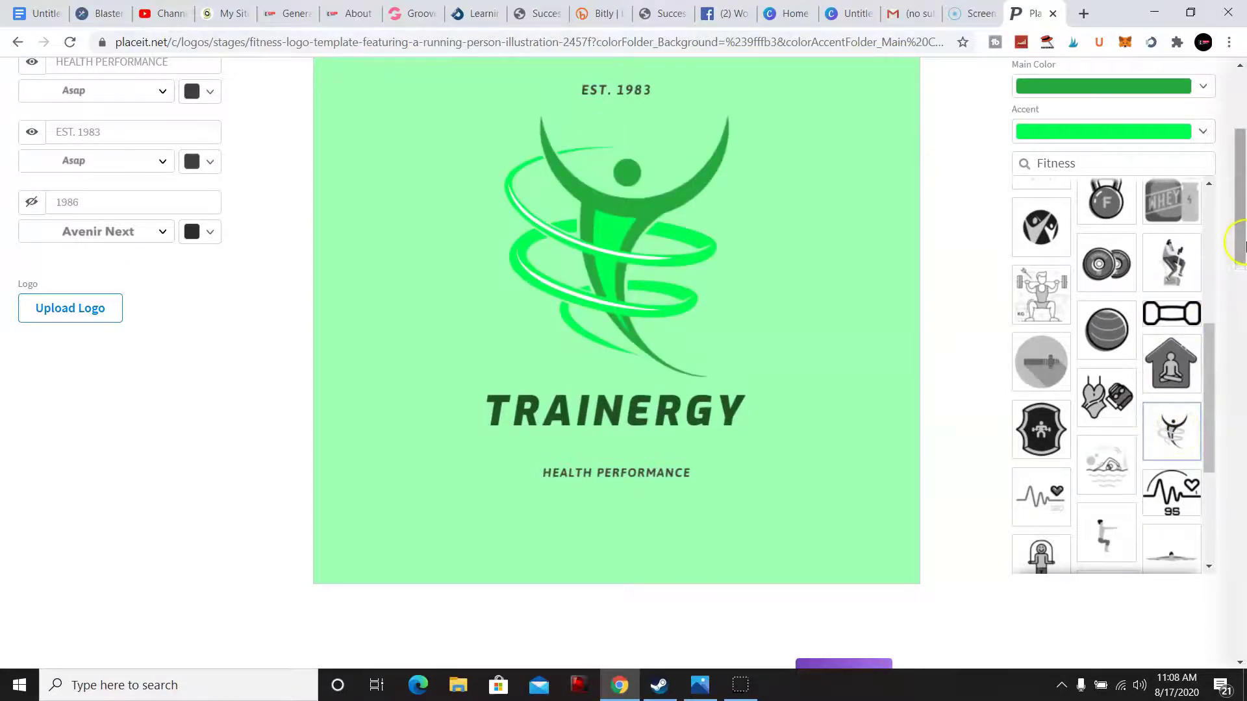
pyautogui.moveTo(1241, 256); pyautogui.dragTo(1241, 70)
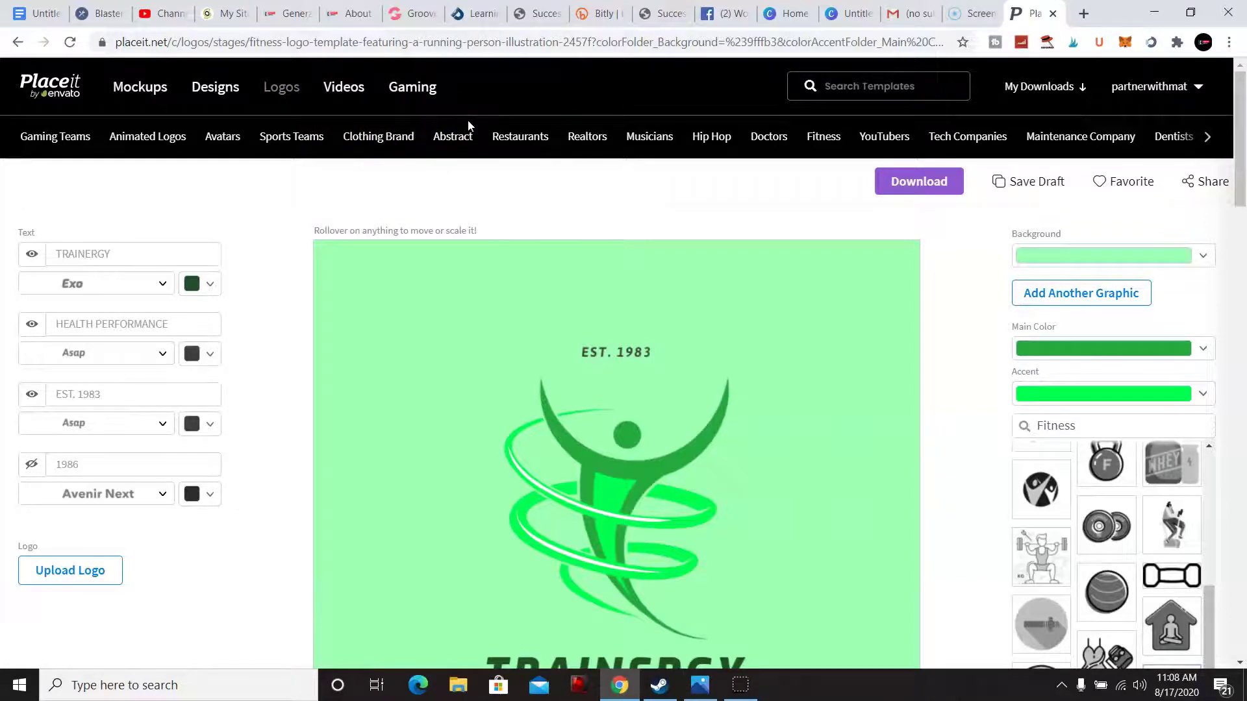
# Browse the Gaming Teams logo templates and open the "Harvester of Souls" Cuphead-inspired template
pyautogui.click(446, 141)
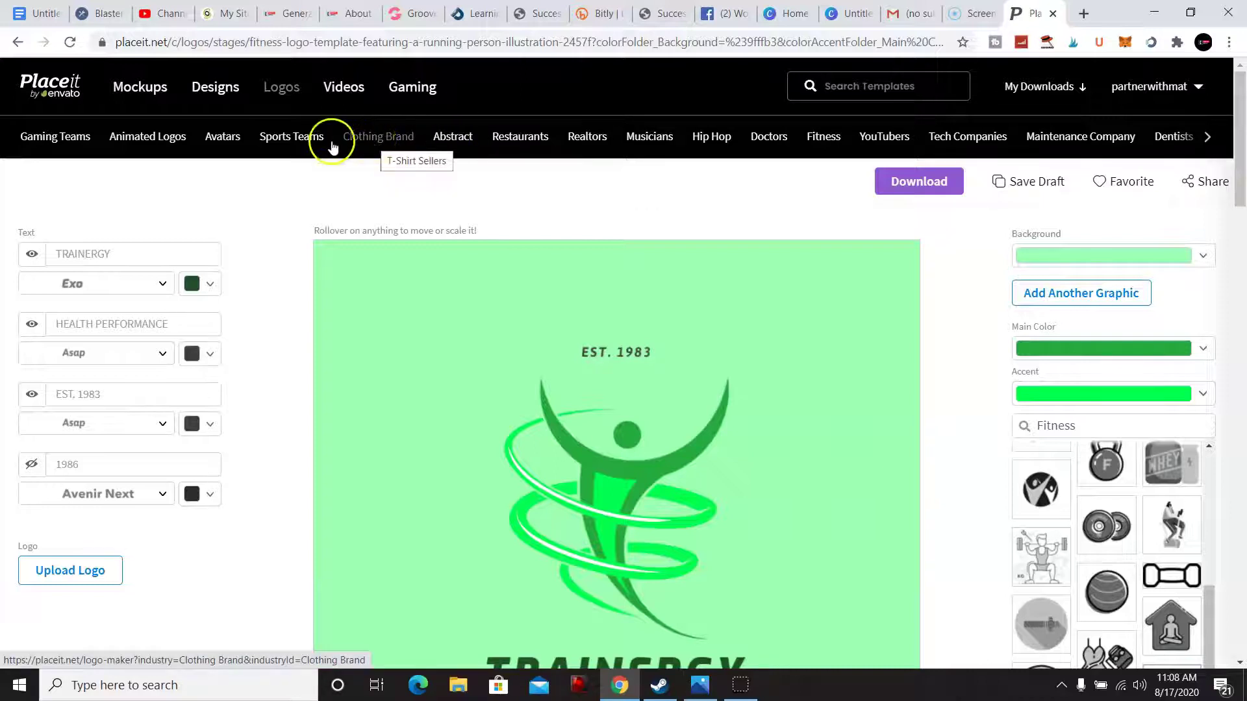
pyautogui.moveTo(412, 83)
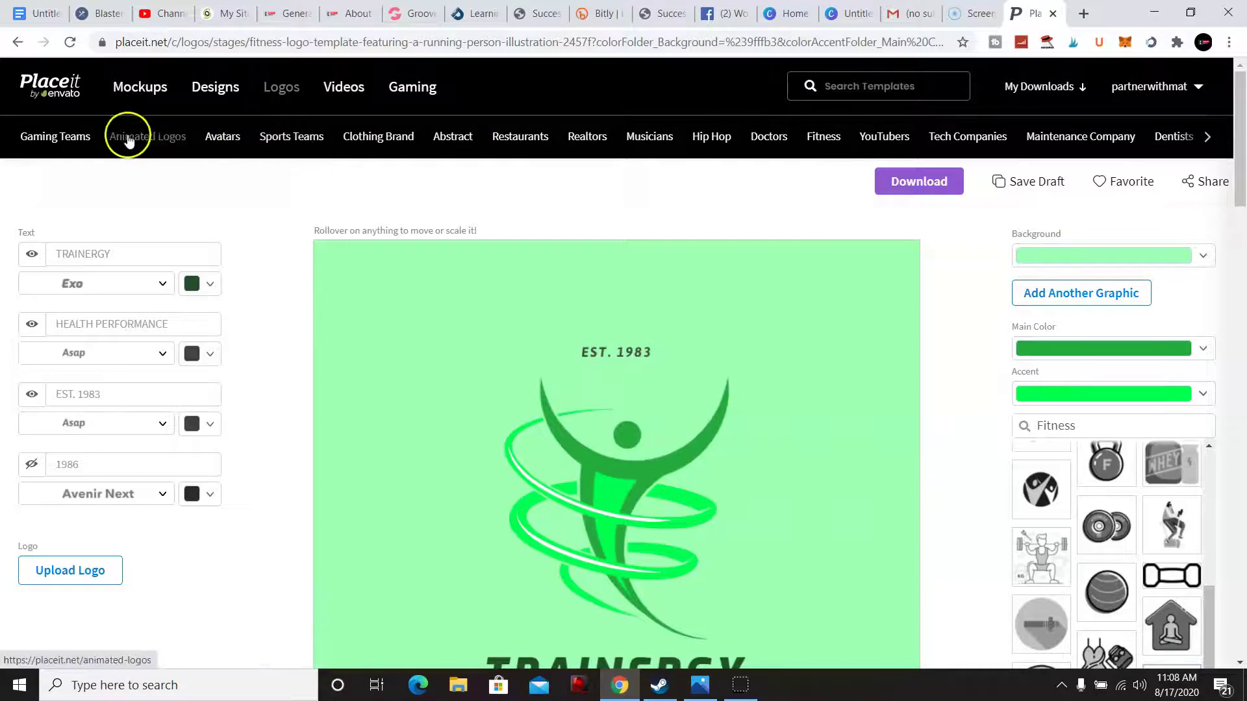
pyautogui.click(76, 145)
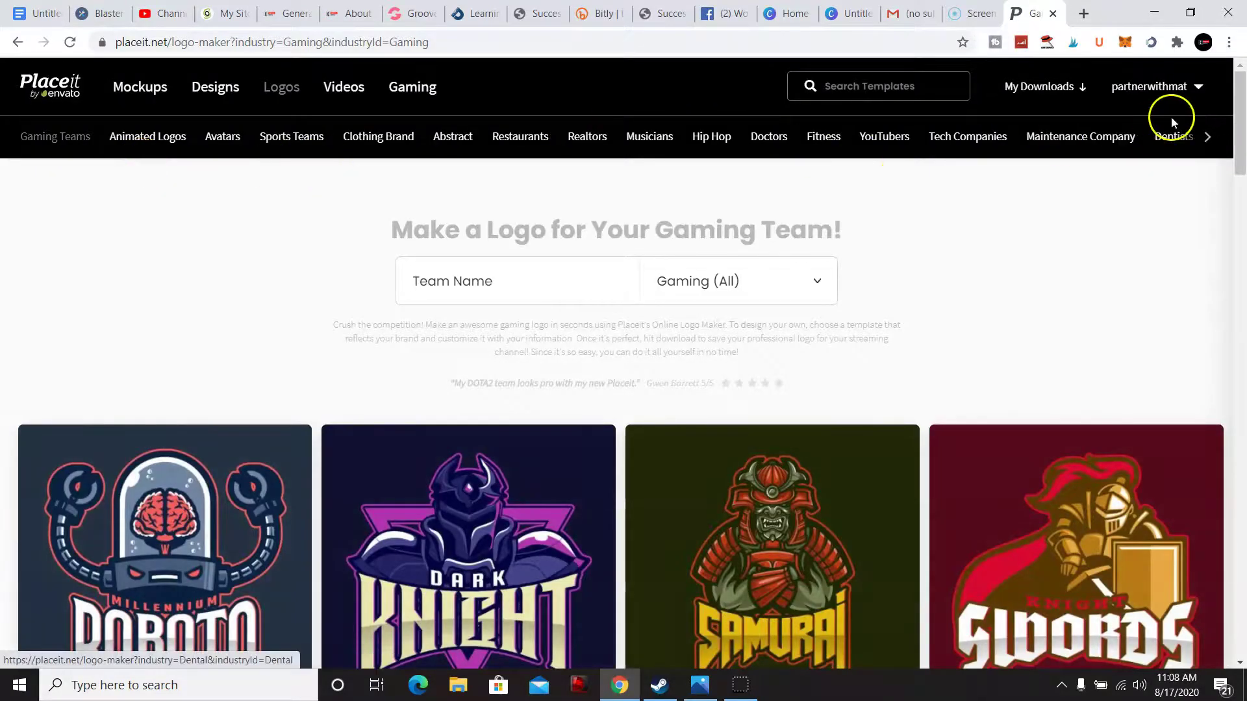
pyautogui.moveTo(1242, 62); pyautogui.dragTo(1241, 165)
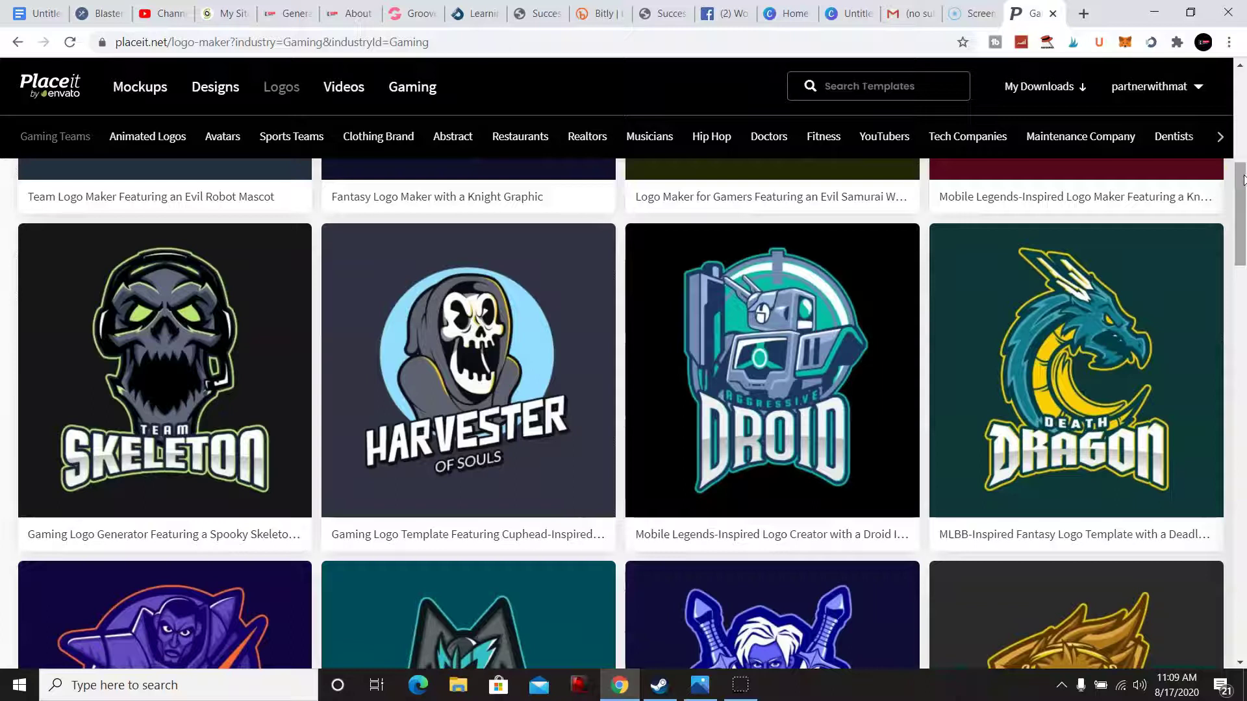
pyautogui.click(408, 457)
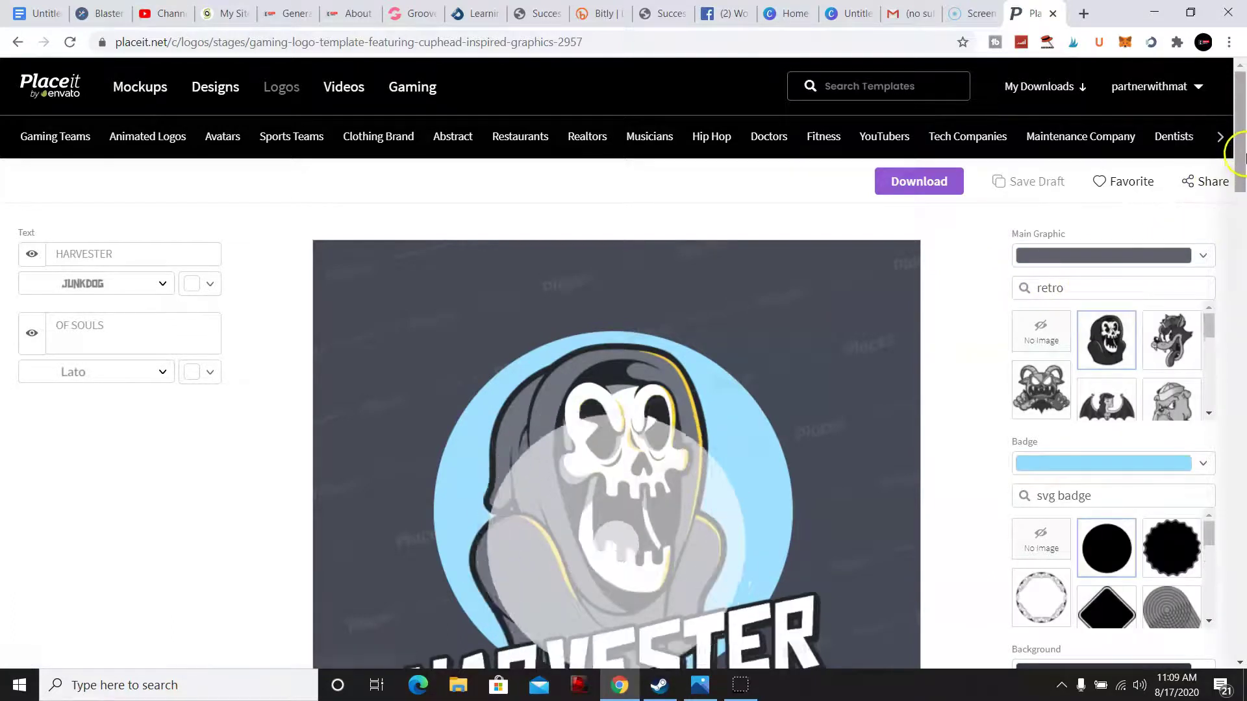
# Search the main graphic library for "city" instead of "retro"
pyautogui.moveTo(1241, 147)
pyautogui.mouseDown()
pyautogui.moveTo(1242, 241)
pyautogui.moveTo(1227, 163)
pyautogui.mouseUp()
pyautogui.click(1085, 270)
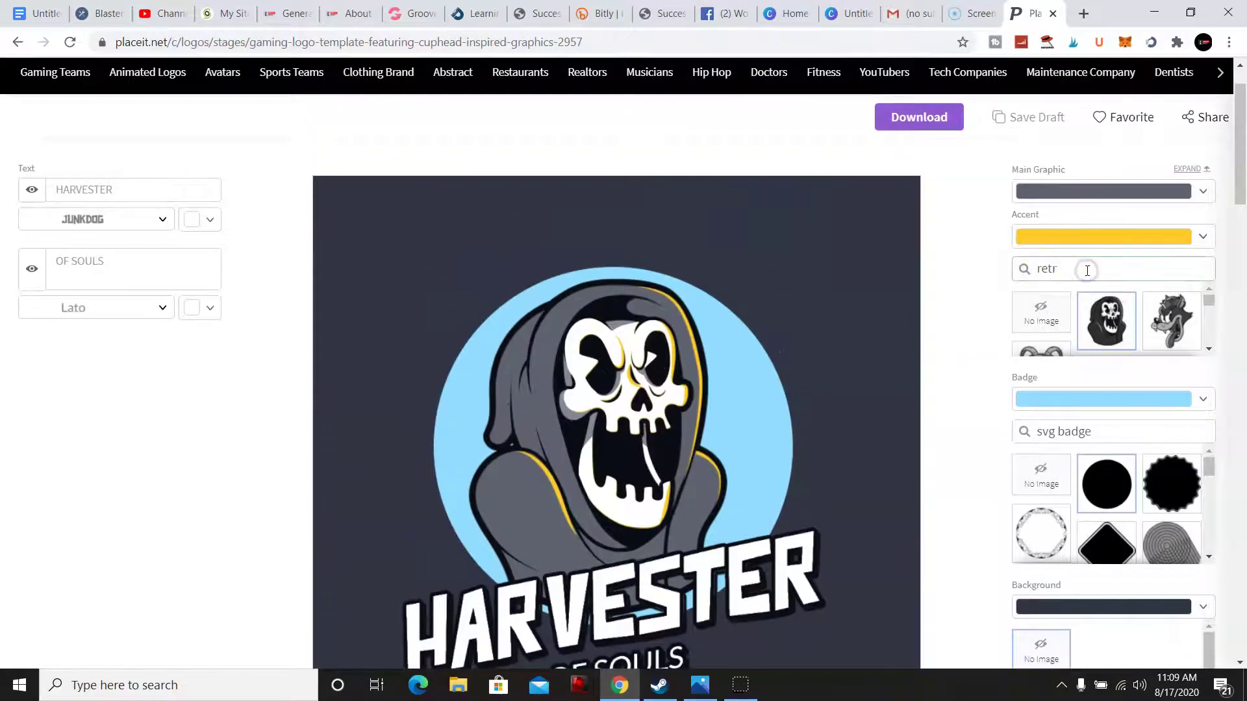
pyautogui.press('BackSpace')
pyautogui.press('BackSpace')
pyautogui.press('BackSpace')
pyautogui.press('BackSpace')
pyautogui.write('c')
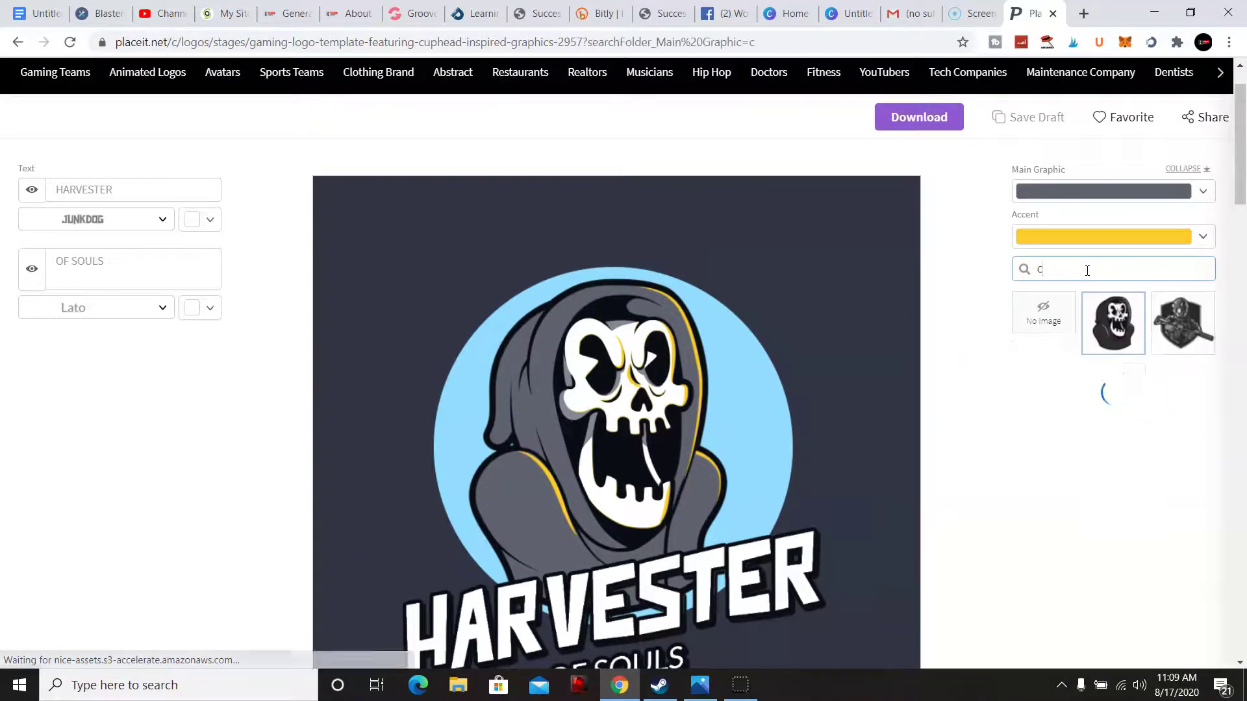
pyautogui.write('ity')
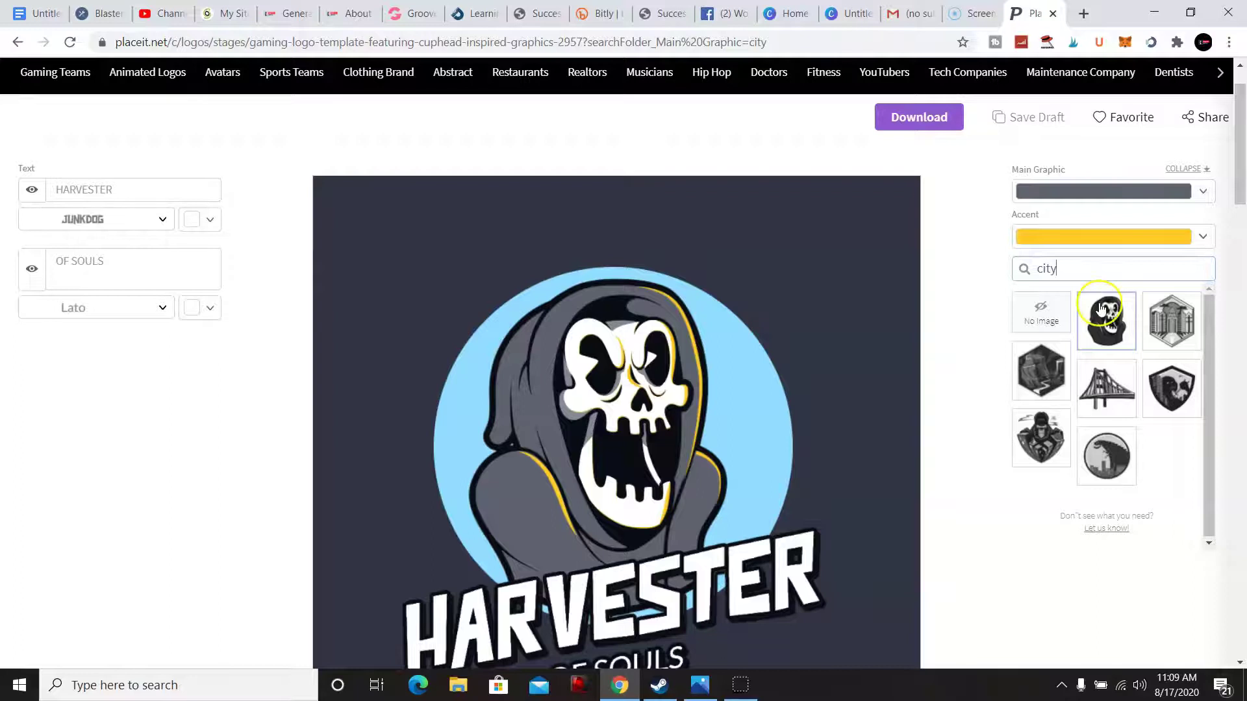
# Try the suspension bridge as the main graphic and settle on the hexagonal city skyline with the sun
pyautogui.click(1121, 388)
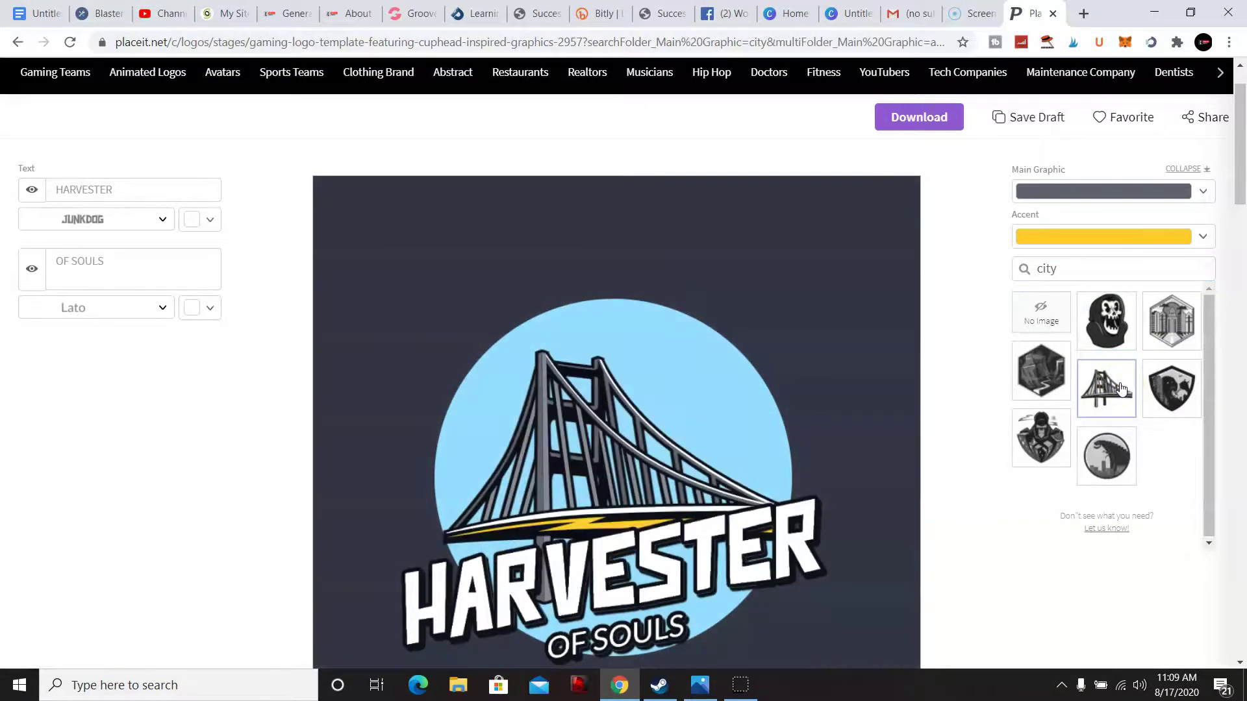
pyautogui.click(1163, 334)
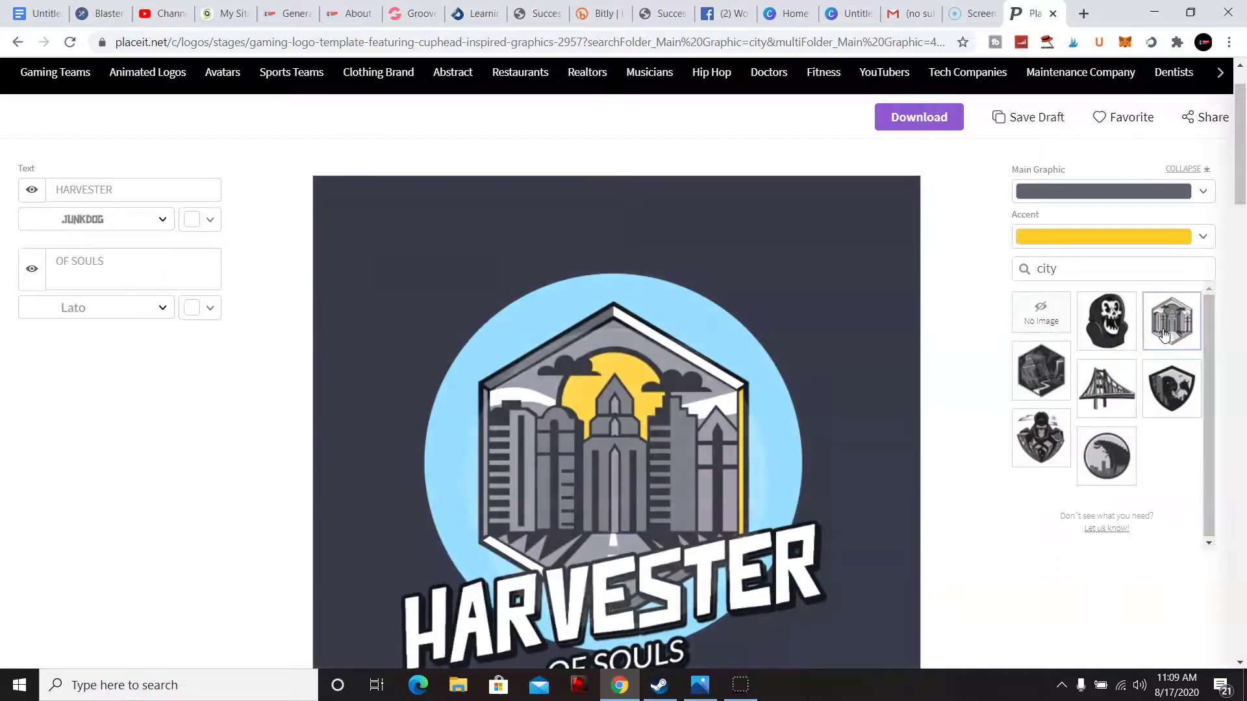
pyautogui.click(1168, 348)
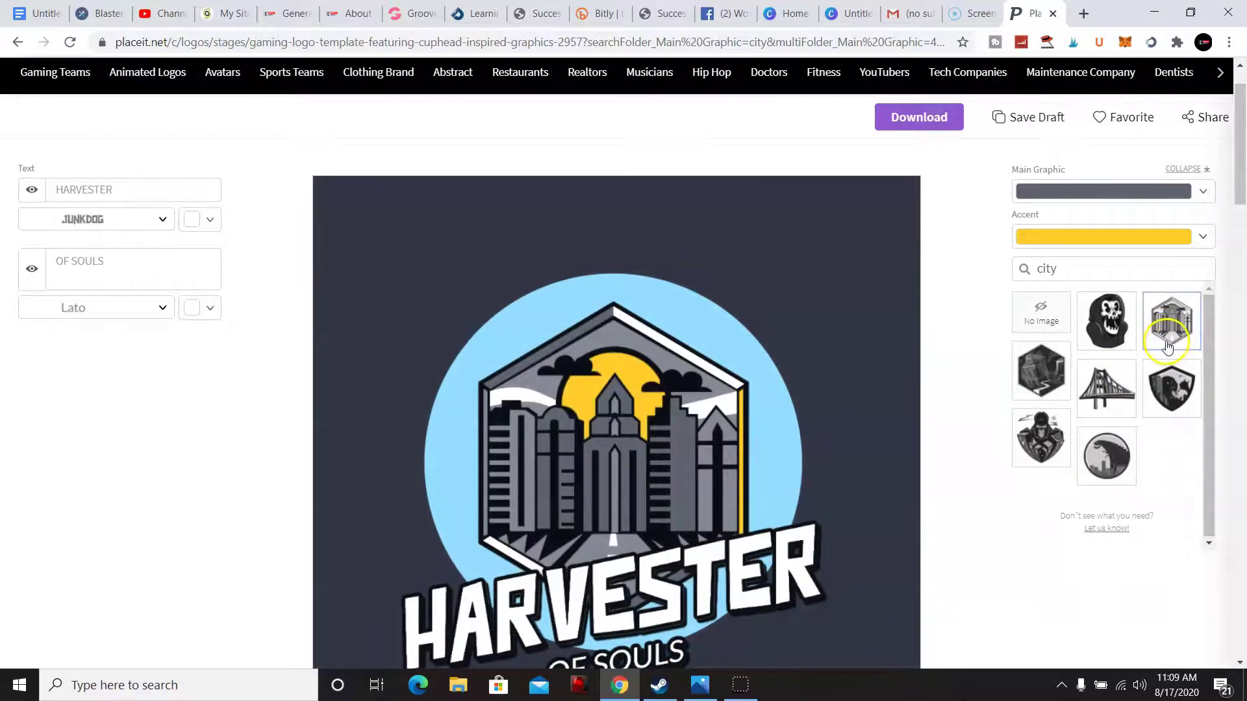
# Change the logo's main text to "Cities skylines" and remove the "OF SOULS" second line
pyautogui.moveTo(1241, 183)
pyautogui.mouseDown()
pyautogui.moveTo(1241, 226)
pyautogui.moveTo(1240, 156)
pyautogui.moveTo(1242, 187)
pyautogui.mouseUp()
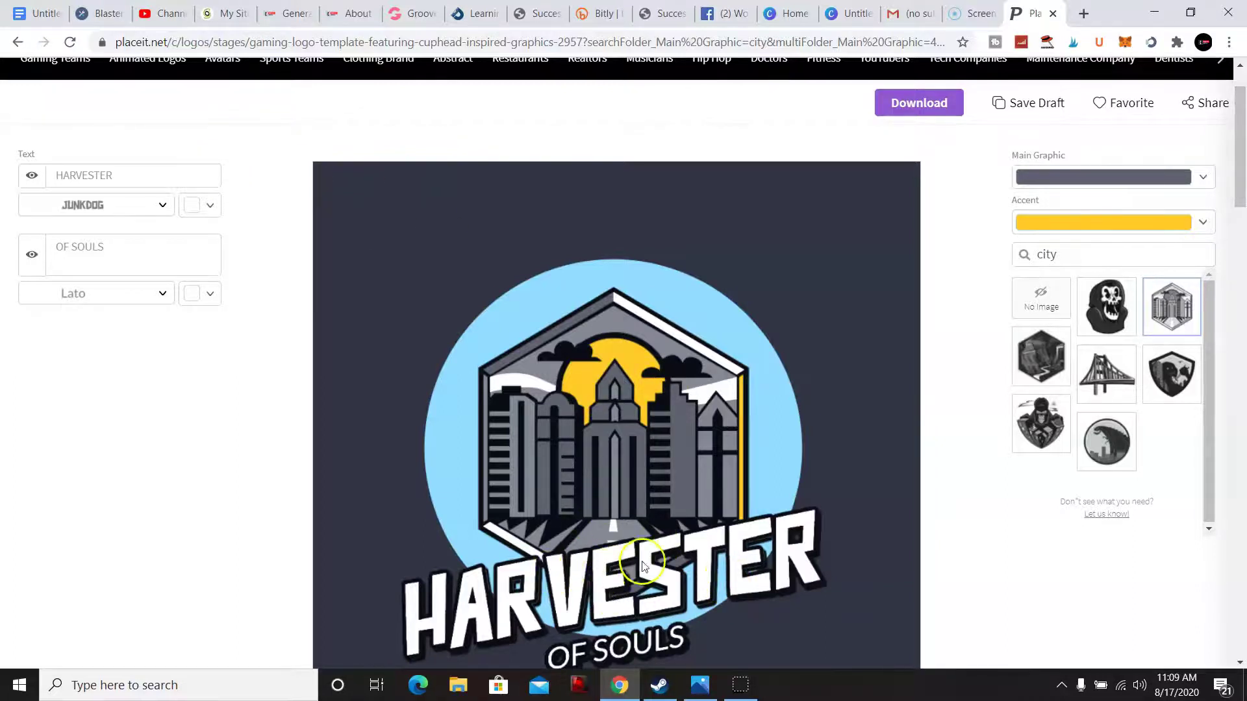
pyautogui.click(134, 180)
pyautogui.press('BackSpace')
pyautogui.press('BackSpace')
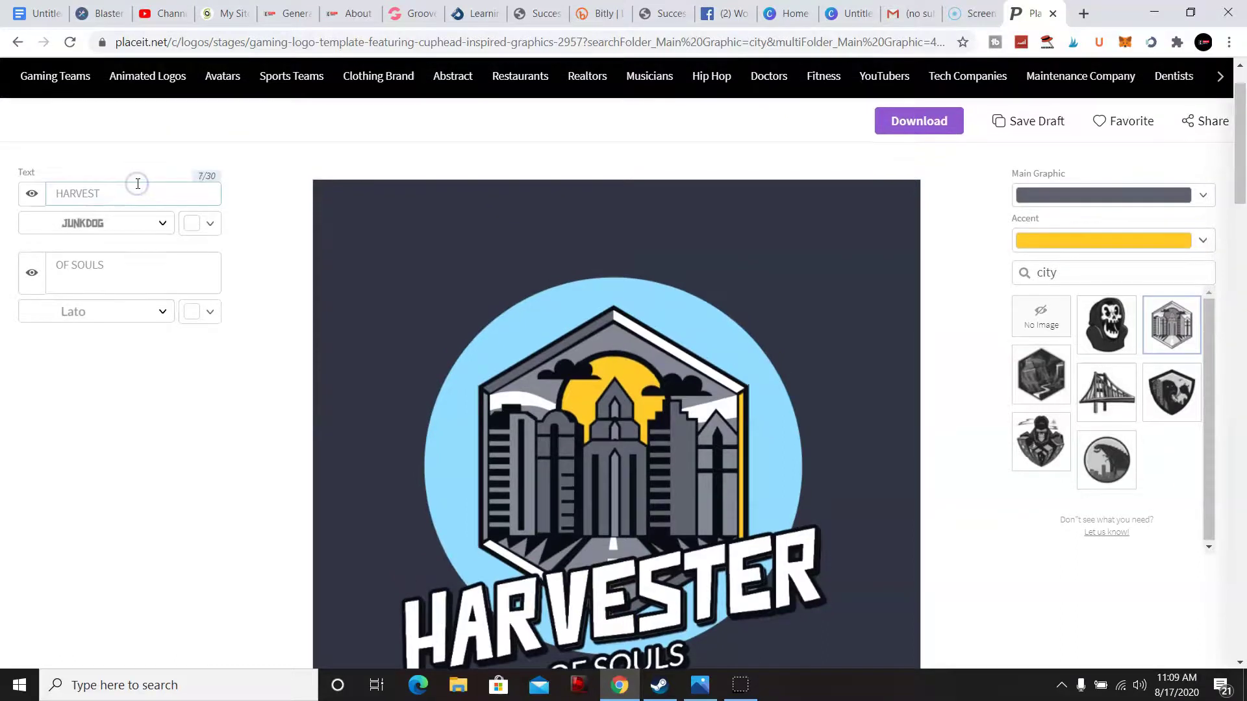
pyautogui.write('Cit')
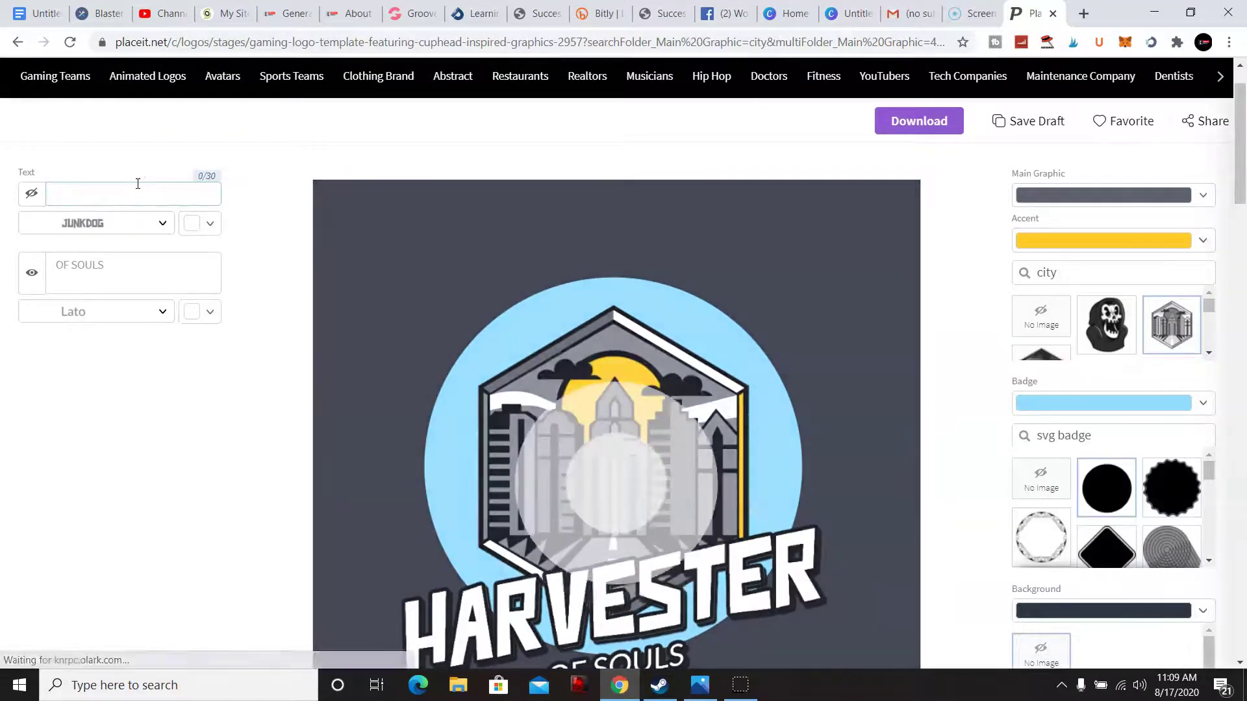
pyautogui.write('ies sky;')
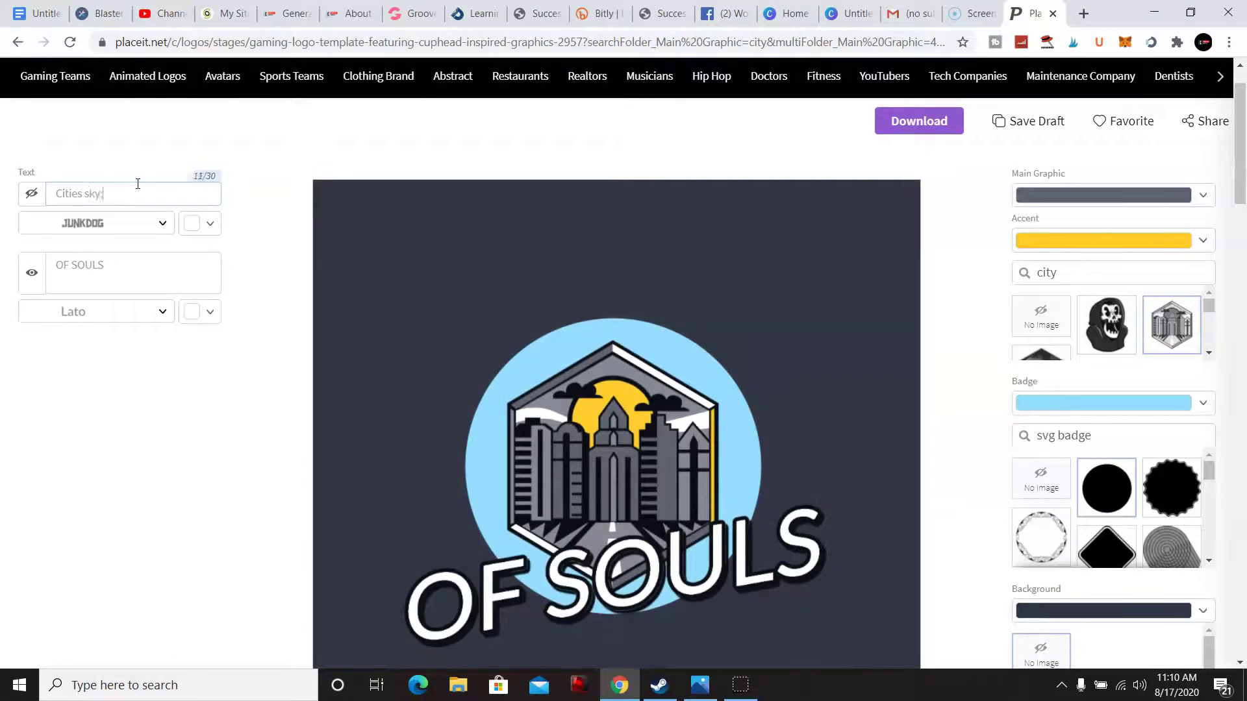
pyautogui.write('ines')
pyautogui.press('BackSpace')
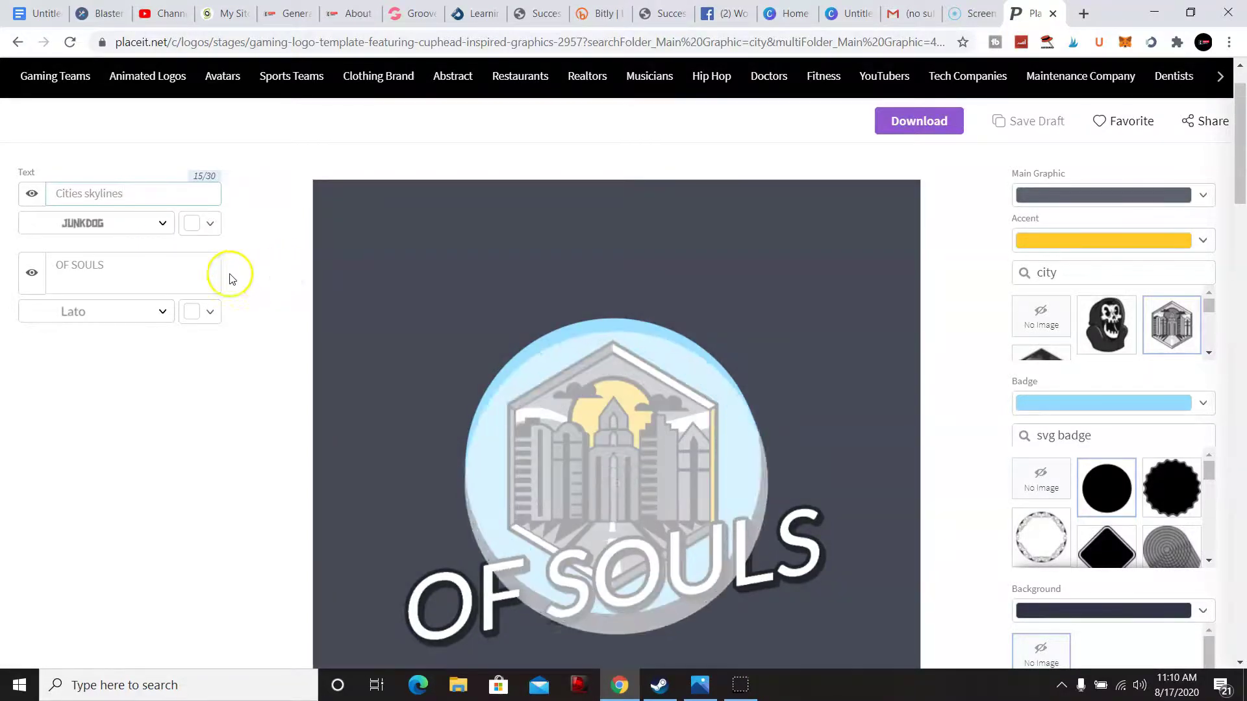
pyautogui.click(139, 267)
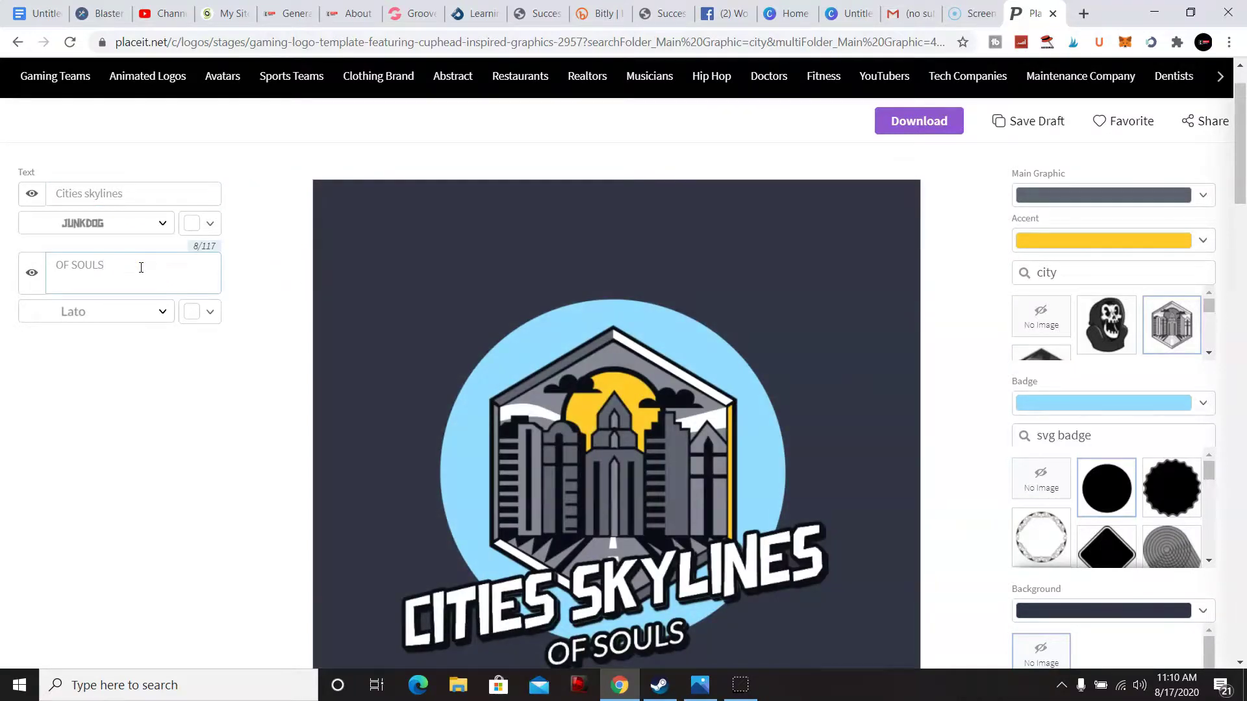
pyautogui.click(200, 173)
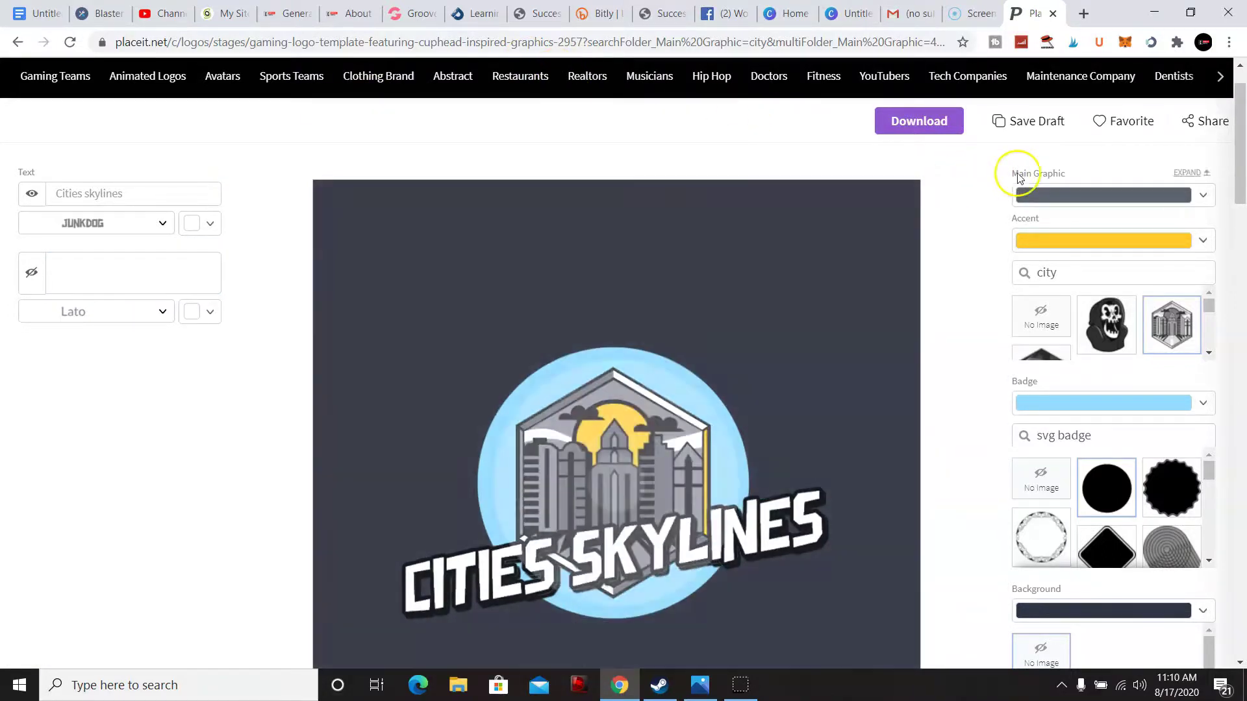
pyautogui.moveTo(1242, 122)
pyautogui.mouseDown()
pyautogui.moveTo(1242, 182)
pyautogui.moveTo(1242, 126)
pyautogui.mouseUp()
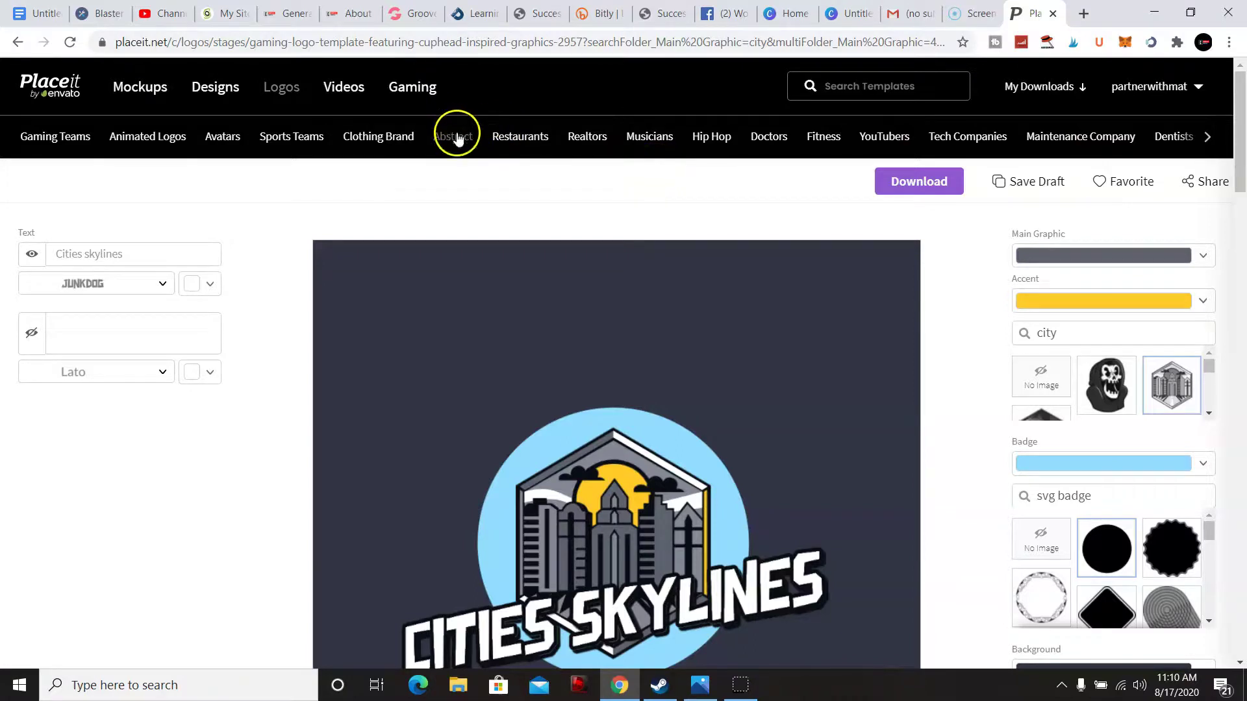
pyautogui.moveTo(411, 111)
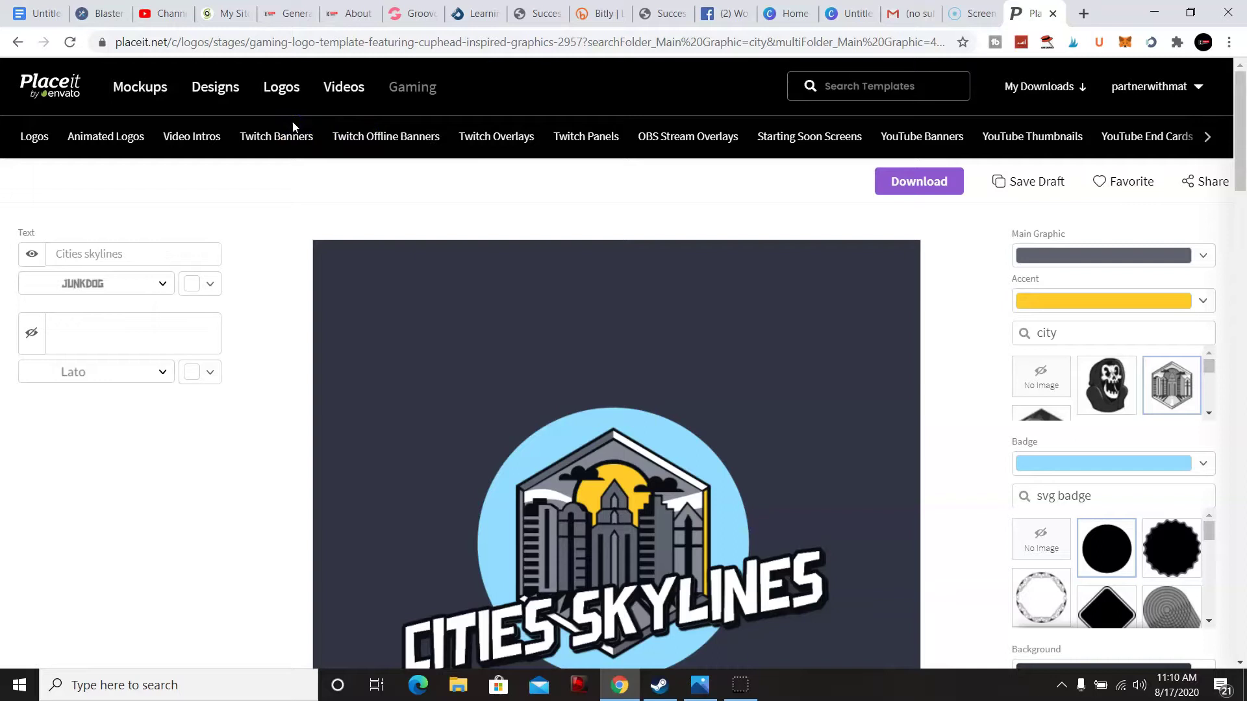
pyautogui.moveTo(287, 117)
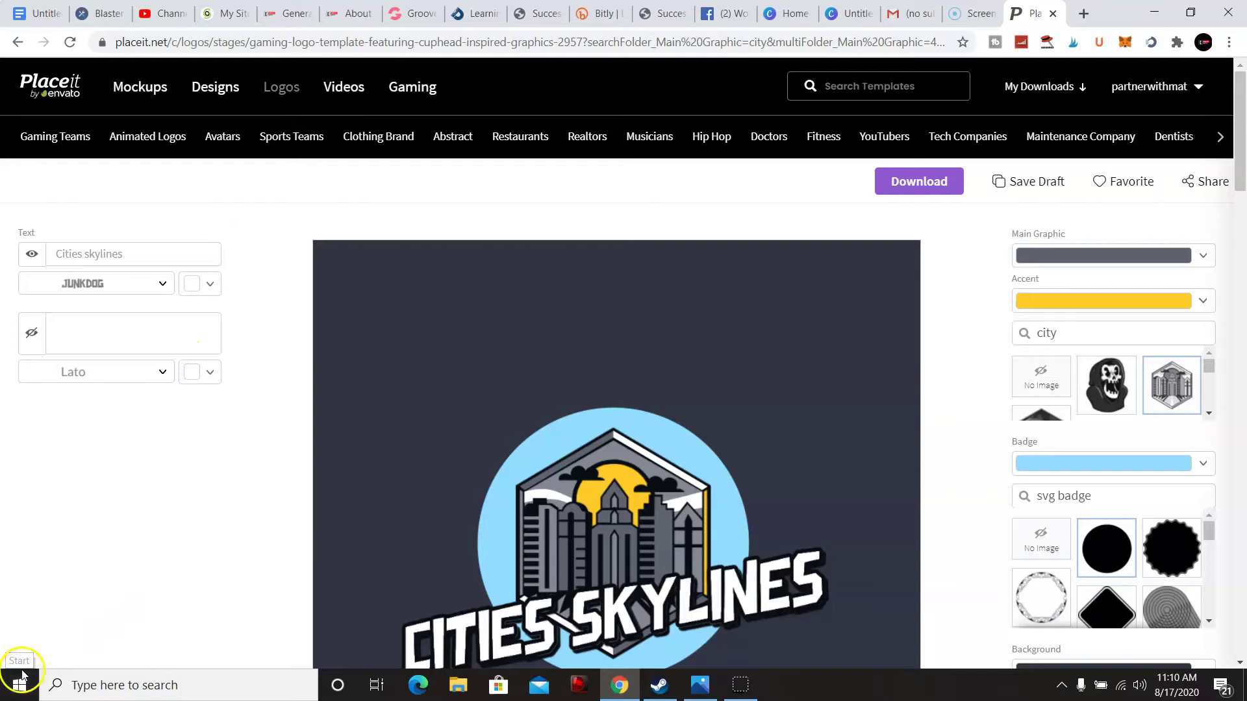
pyautogui.click(98, 682)
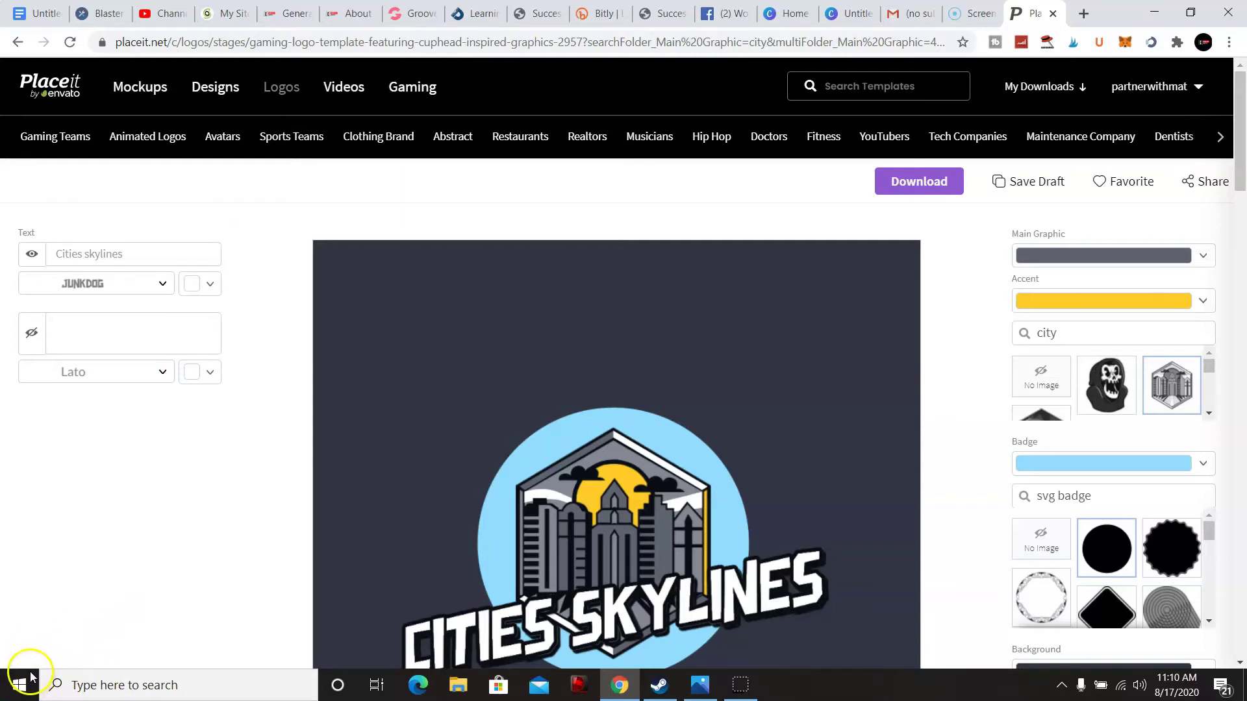